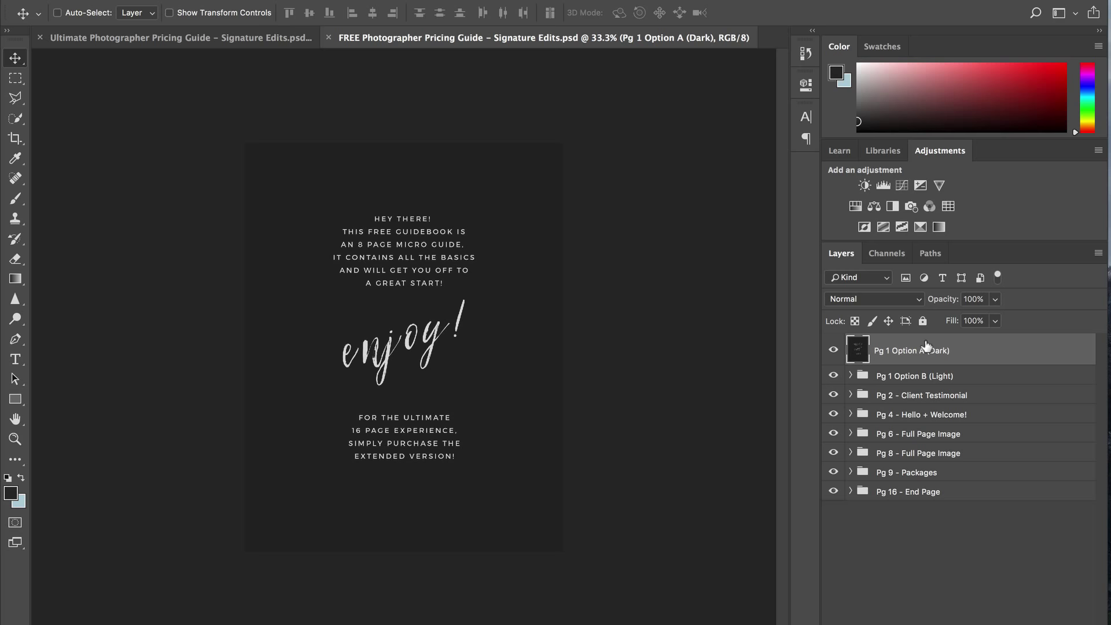
Step: Preview the first guide's pages from the dark cover to XOXO, then show them all again
left_click(833, 349)
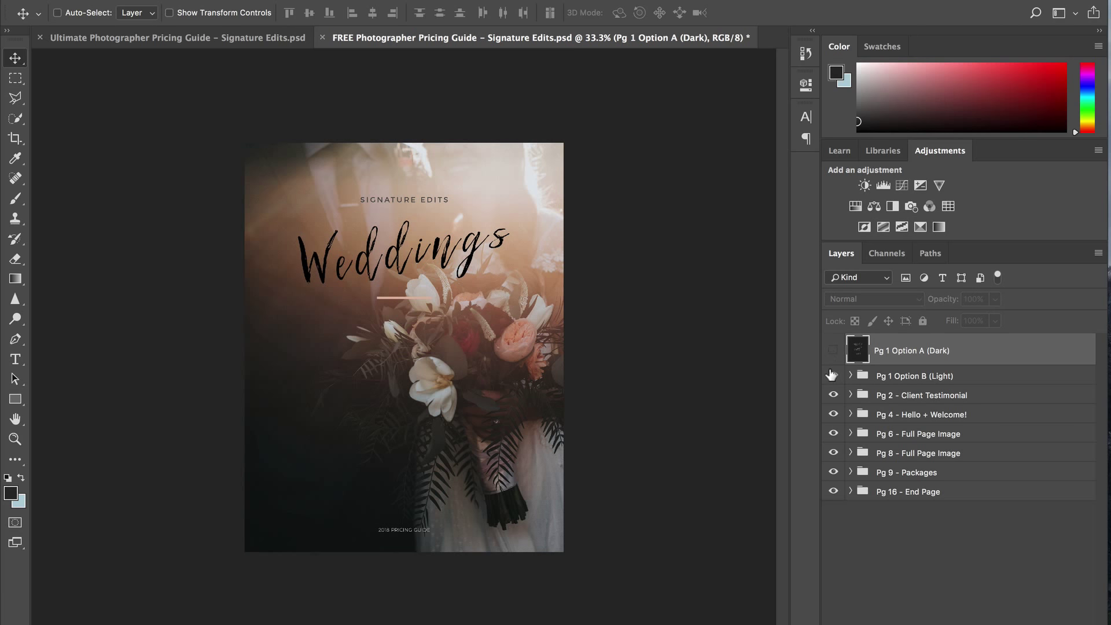
left_click(832, 375)
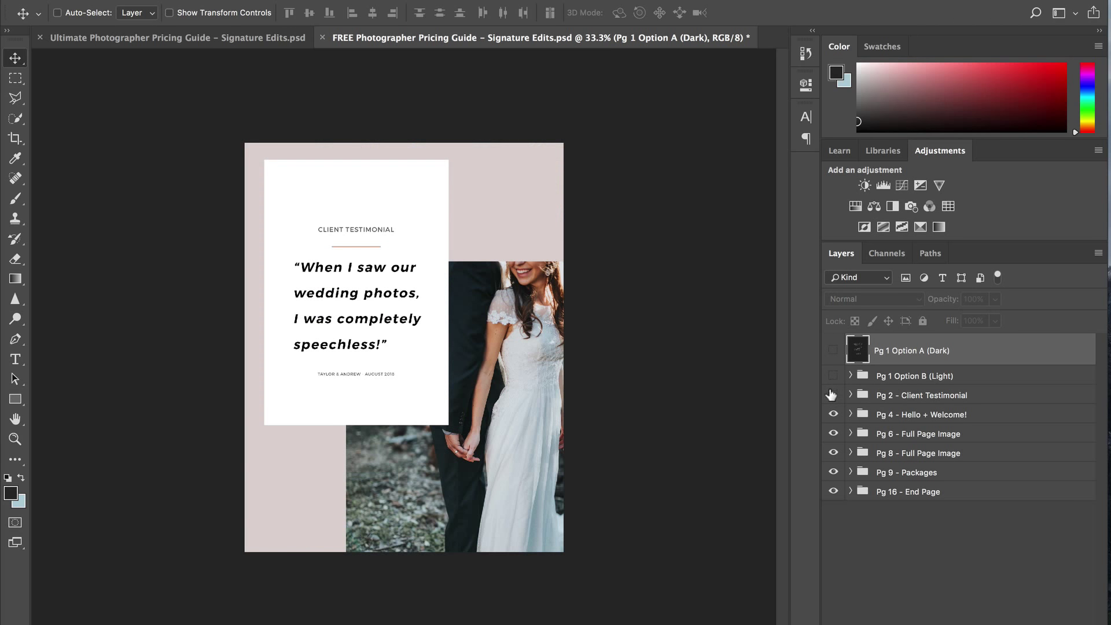
left_click(832, 396)
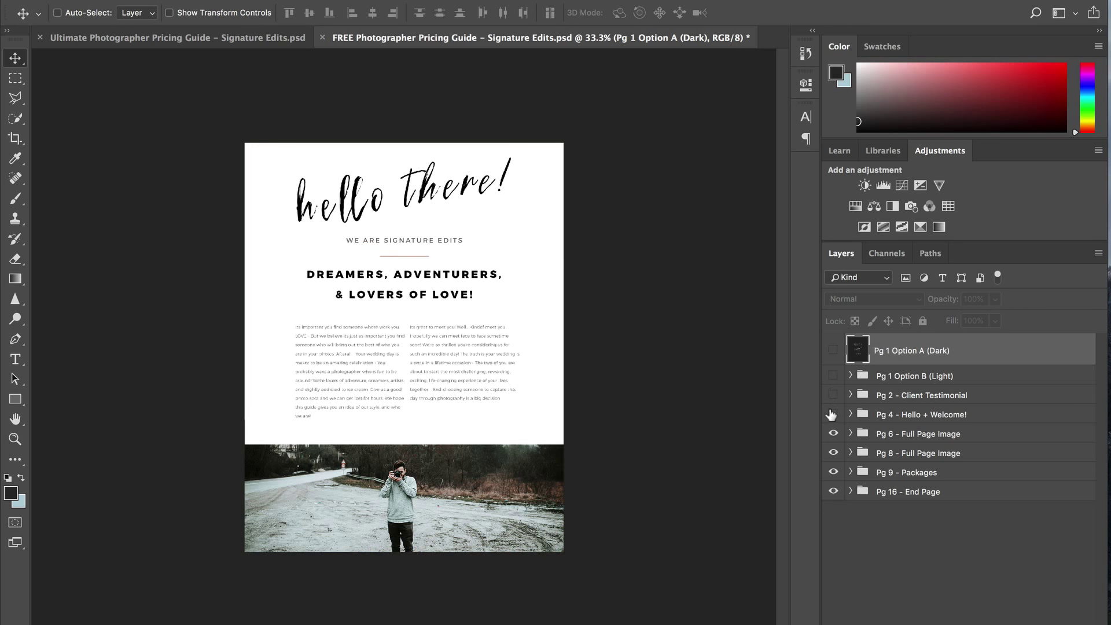
left_click(833, 415)
left_click(832, 434)
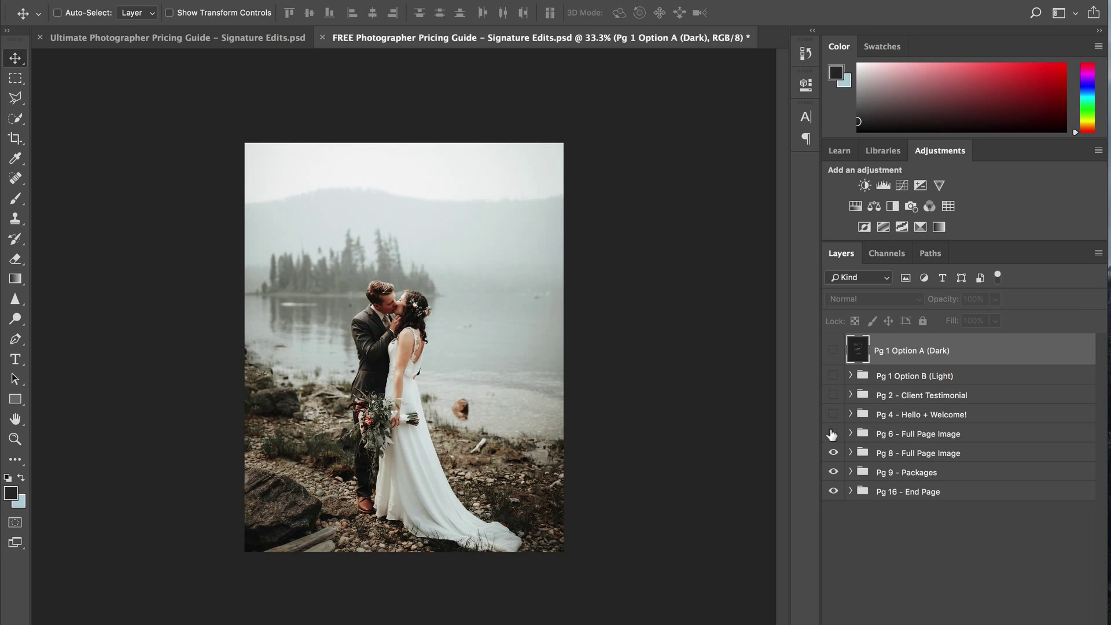
left_click(832, 452)
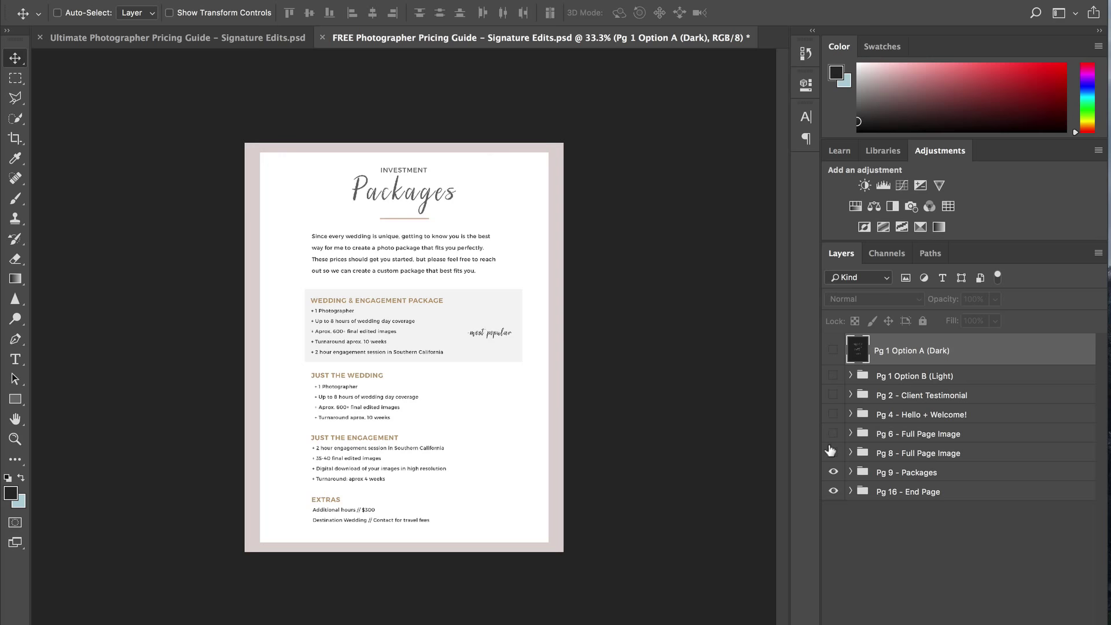
left_click(848, 470)
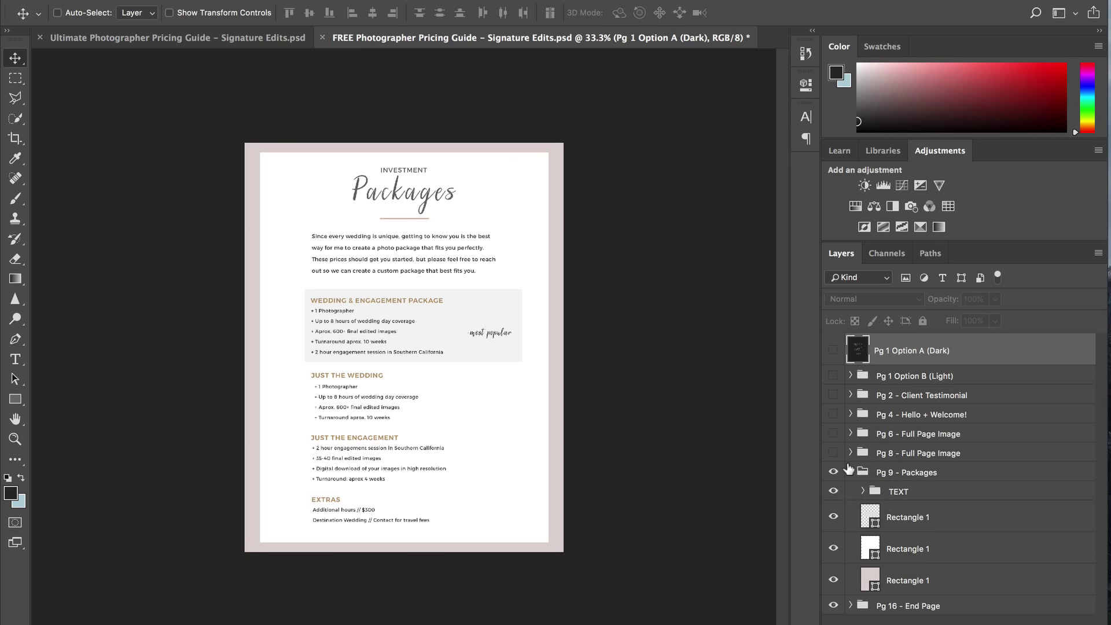
left_click(850, 472)
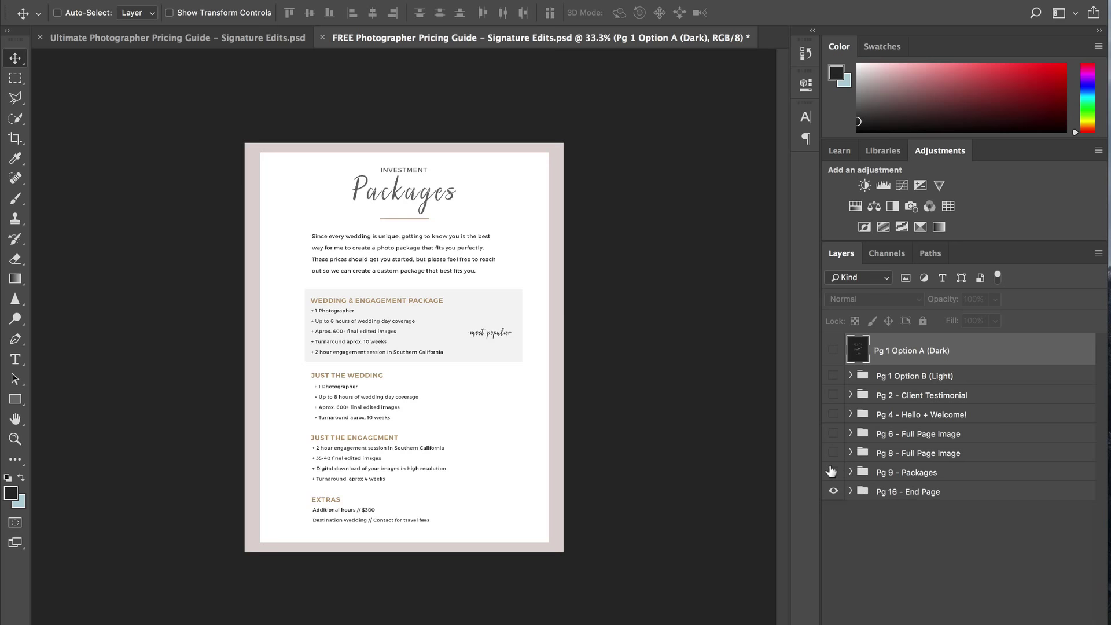
left_click(832, 471)
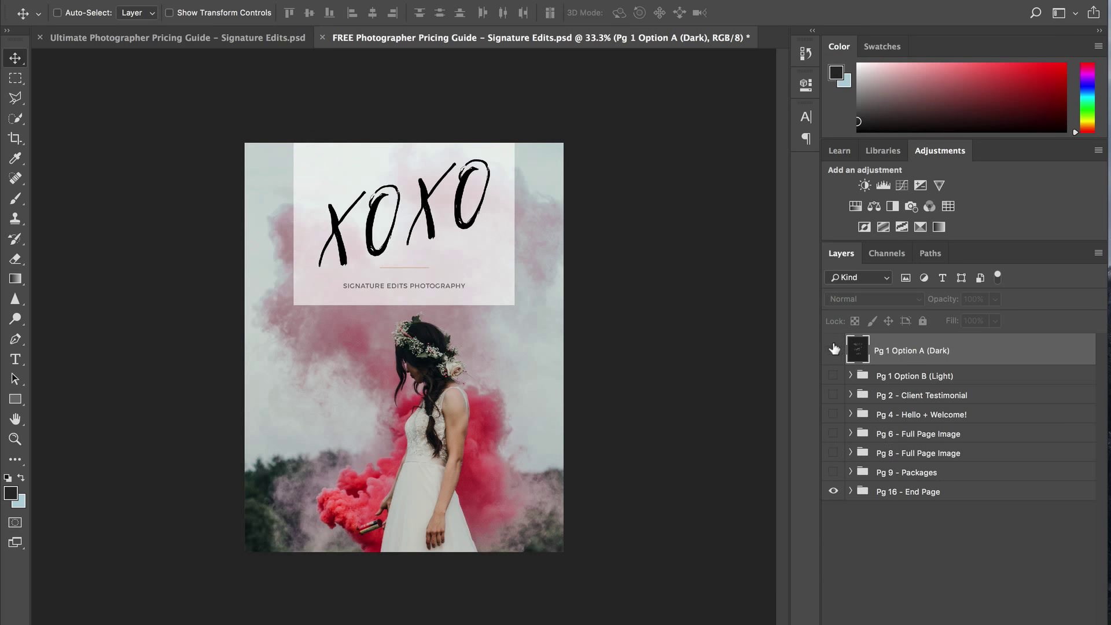
left_click_drag(833, 472, 832, 352)
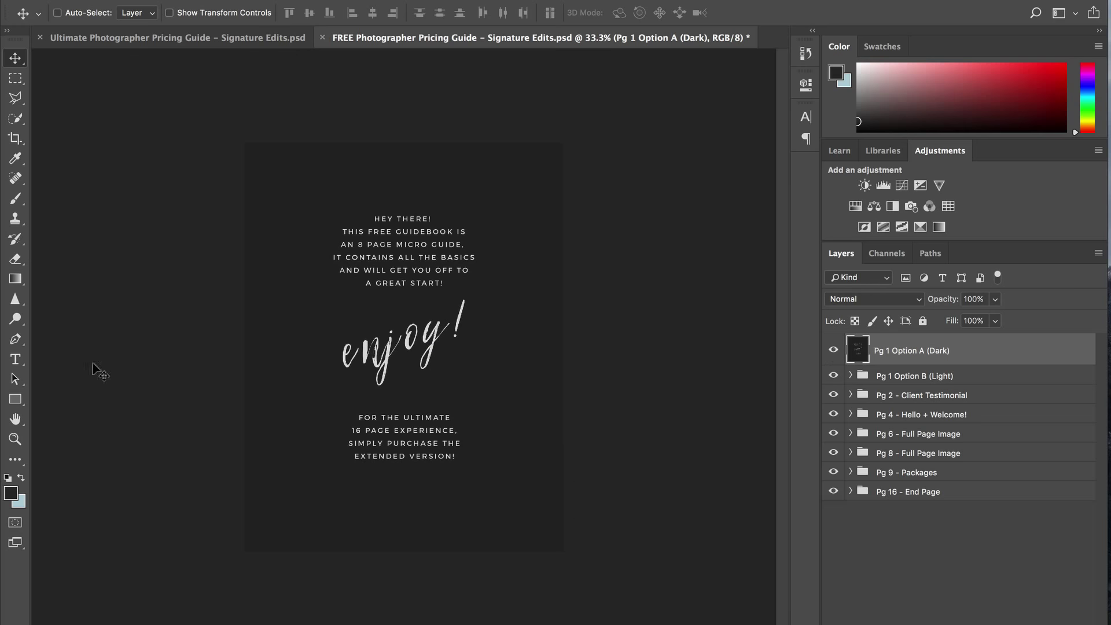
Step: In the Ultimate Photographer Pricing Guide, preview the pages from the dark cover through Packages
left_click(140, 41)
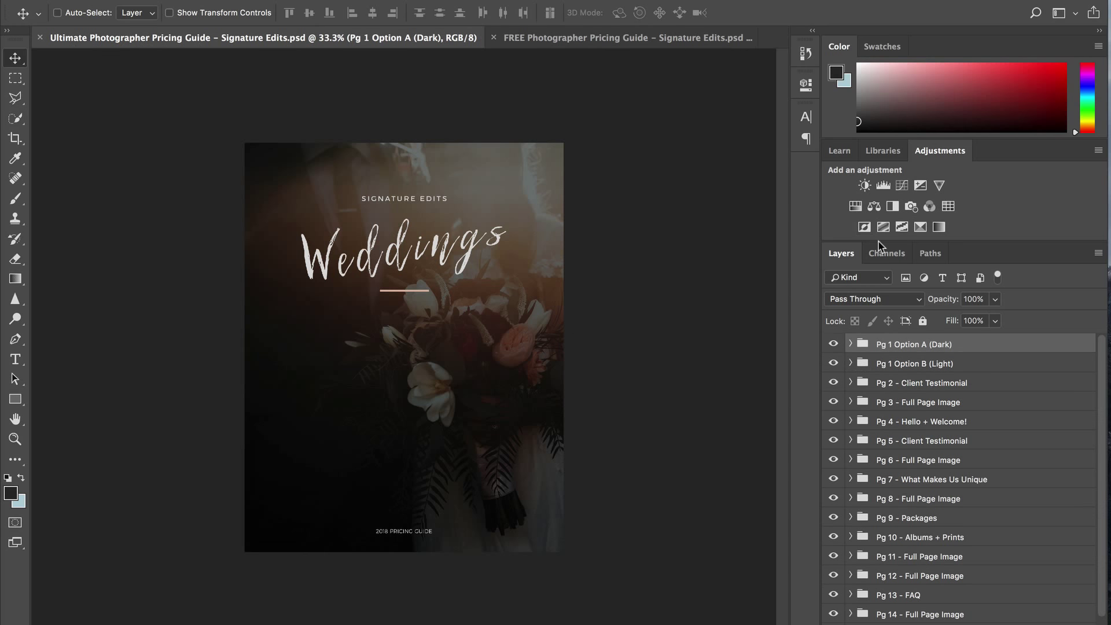
left_click(833, 344)
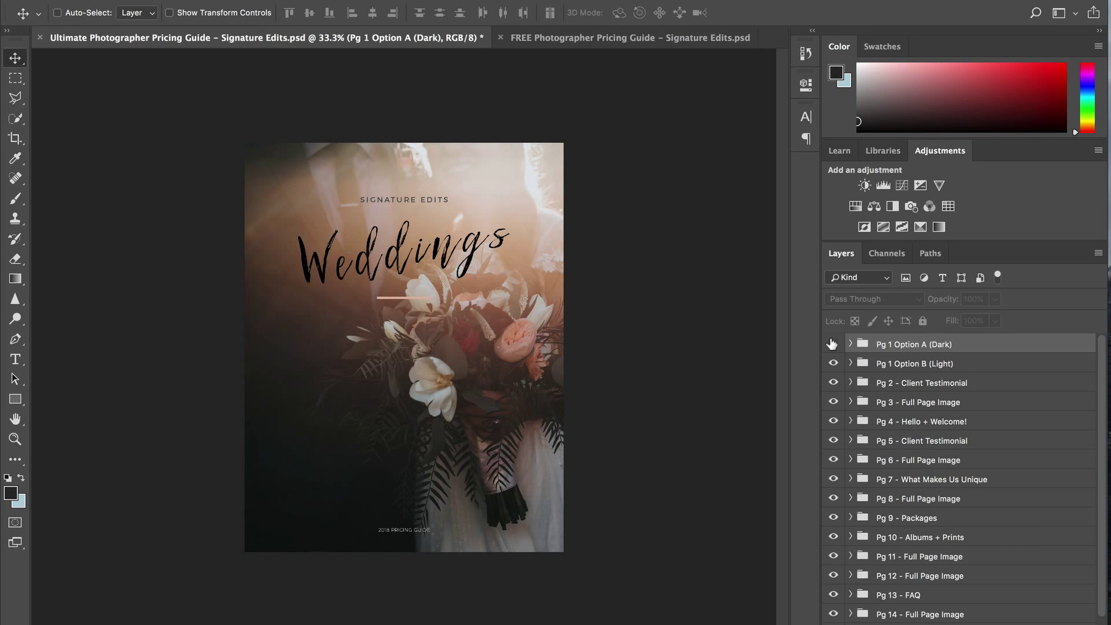
left_click(833, 363)
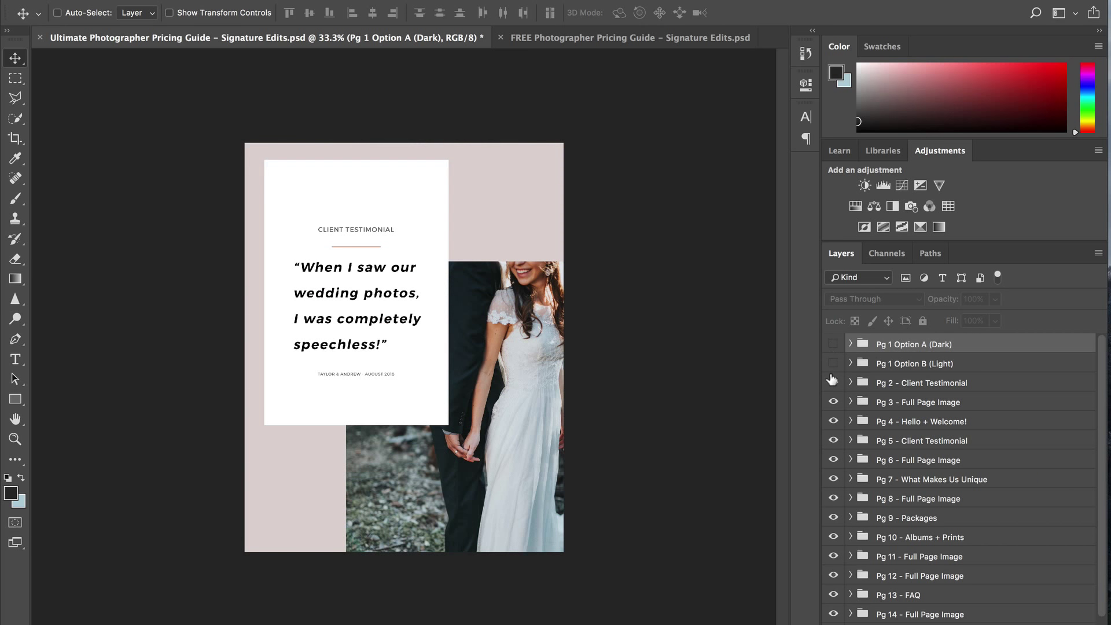
left_click(832, 382)
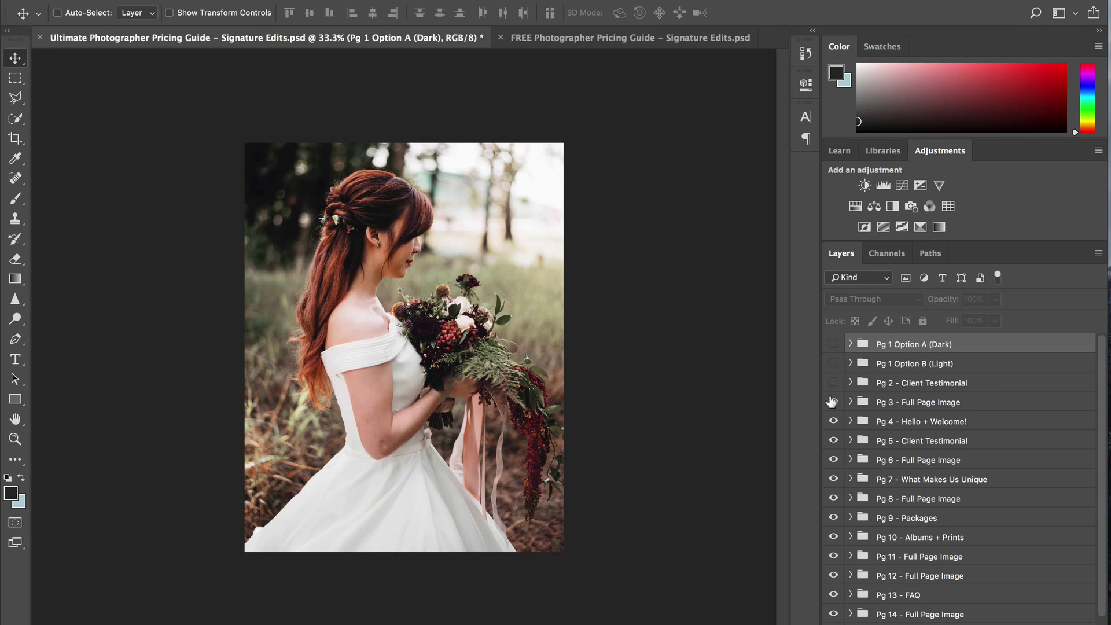
left_click(832, 402)
left_click(832, 420)
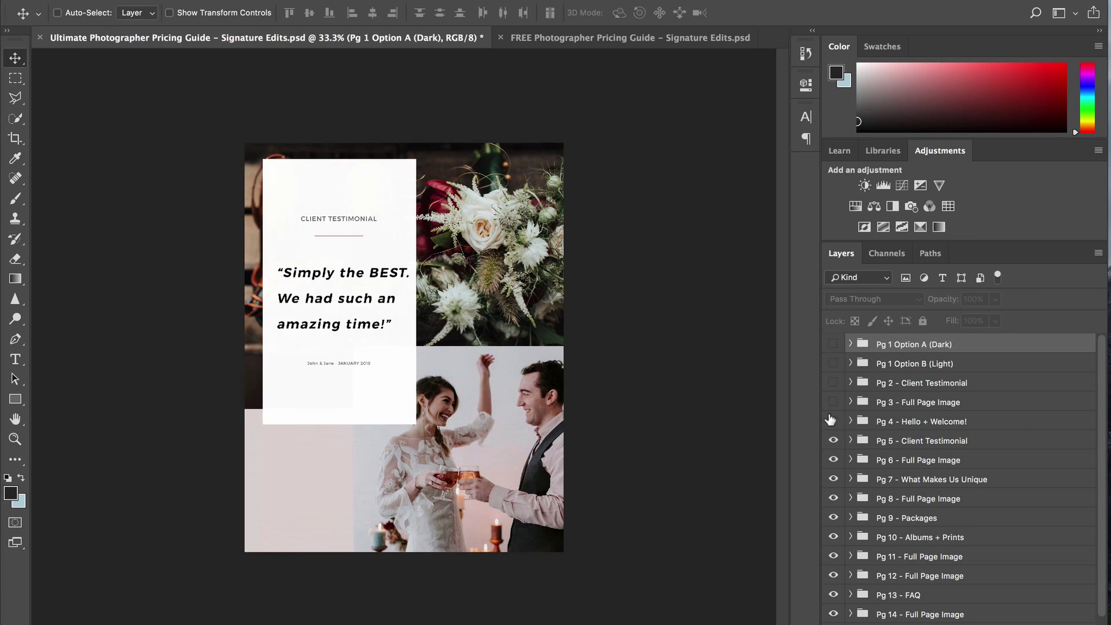
left_click(832, 440)
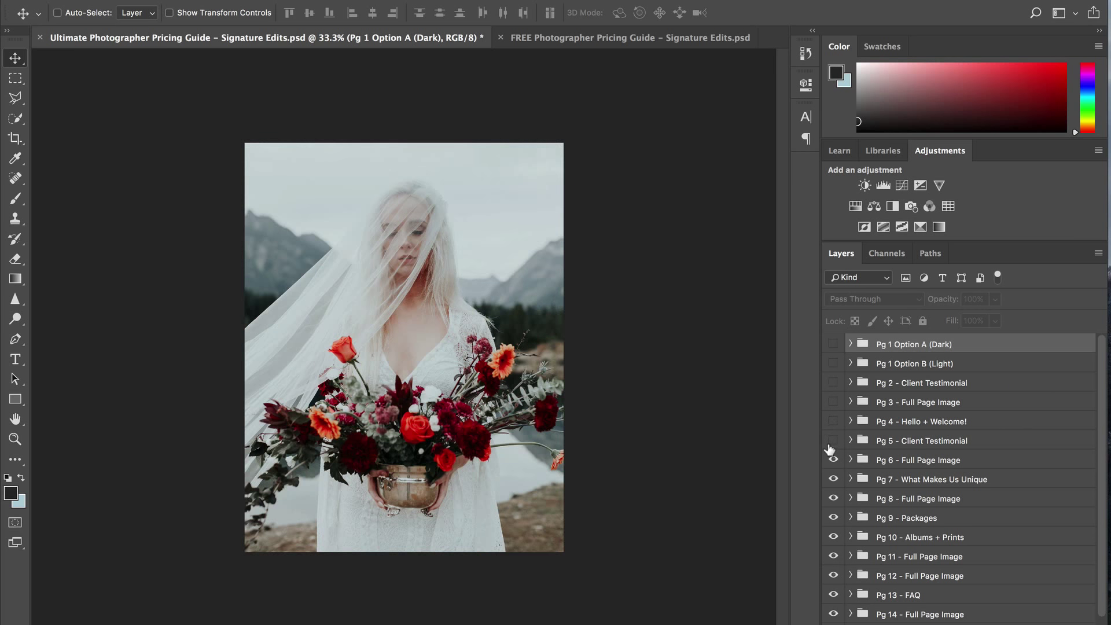
left_click(832, 459)
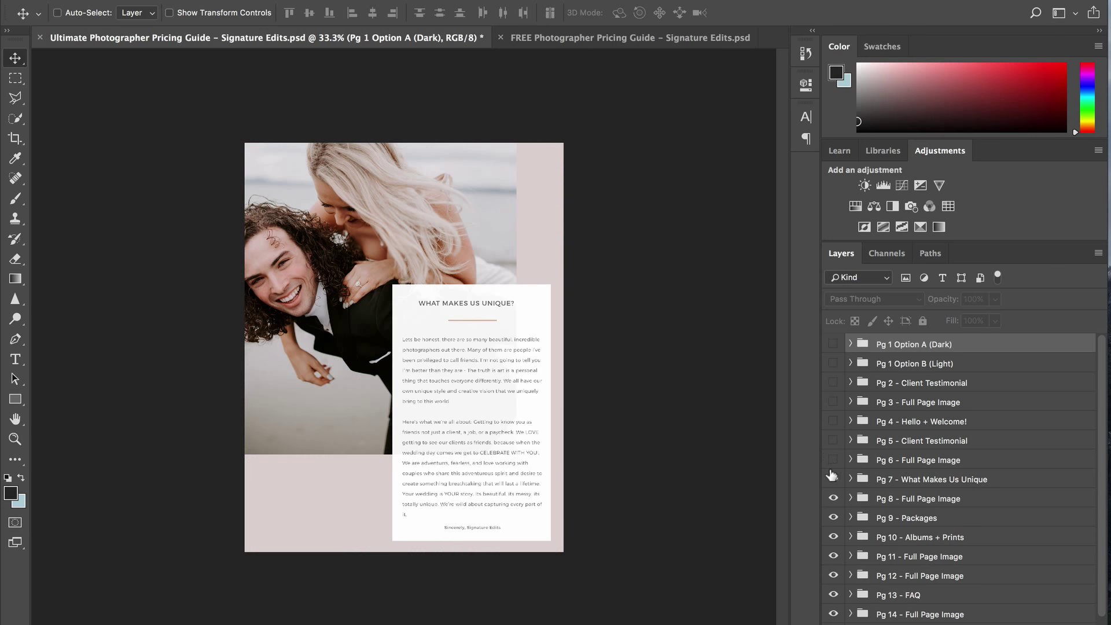
left_click(832, 478)
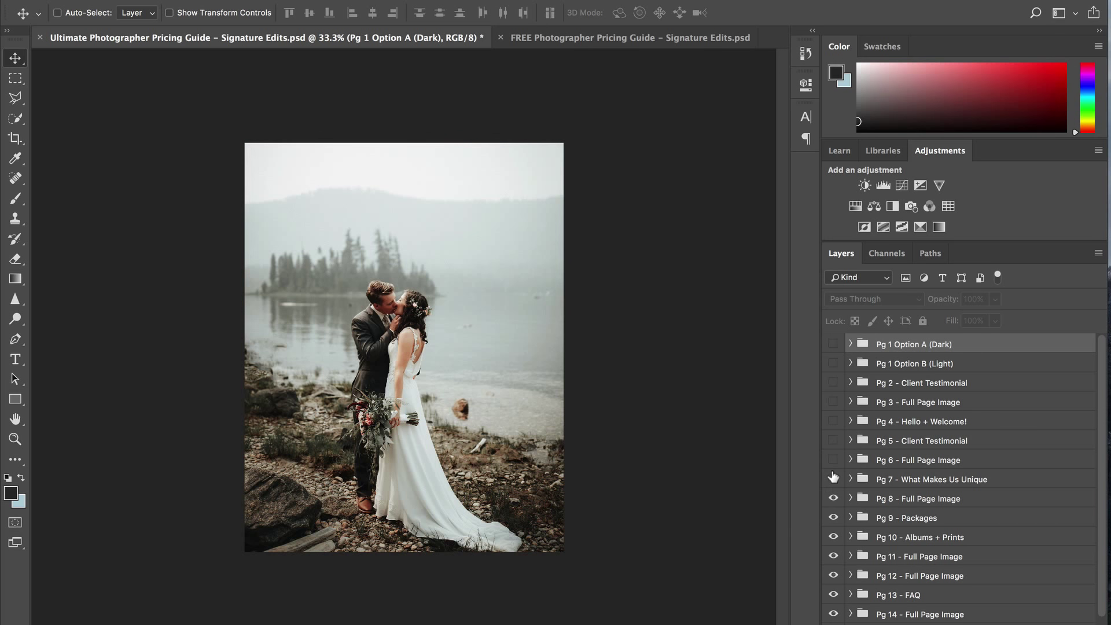
left_click(833, 497)
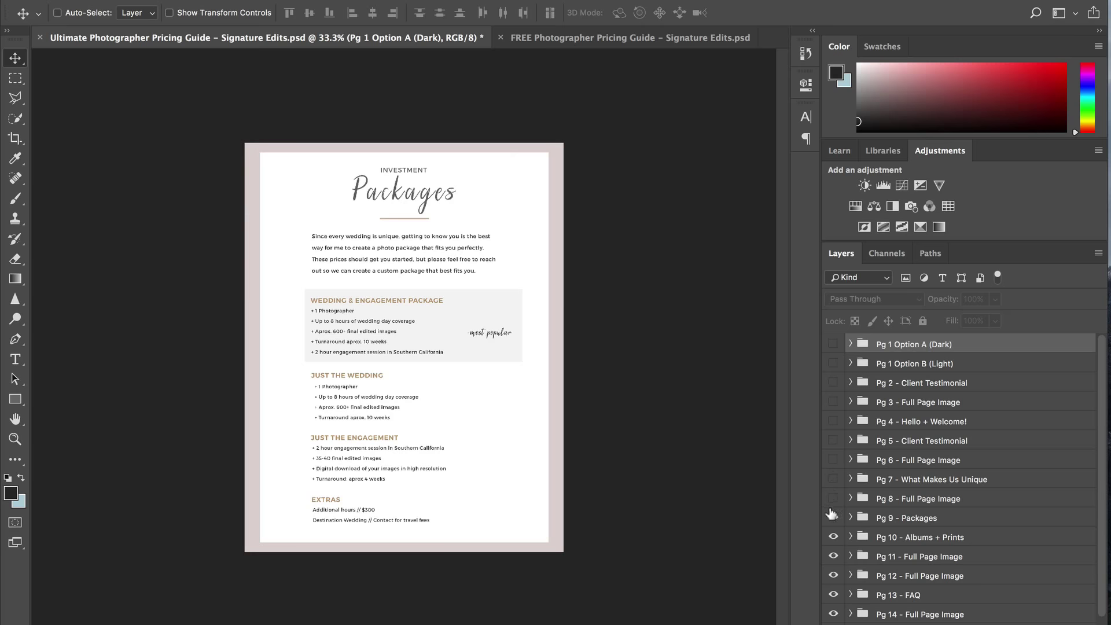
Step: Preview the Keepsakes, FAQ and Lets do this! pages, then make all page groups visible
left_click(833, 517)
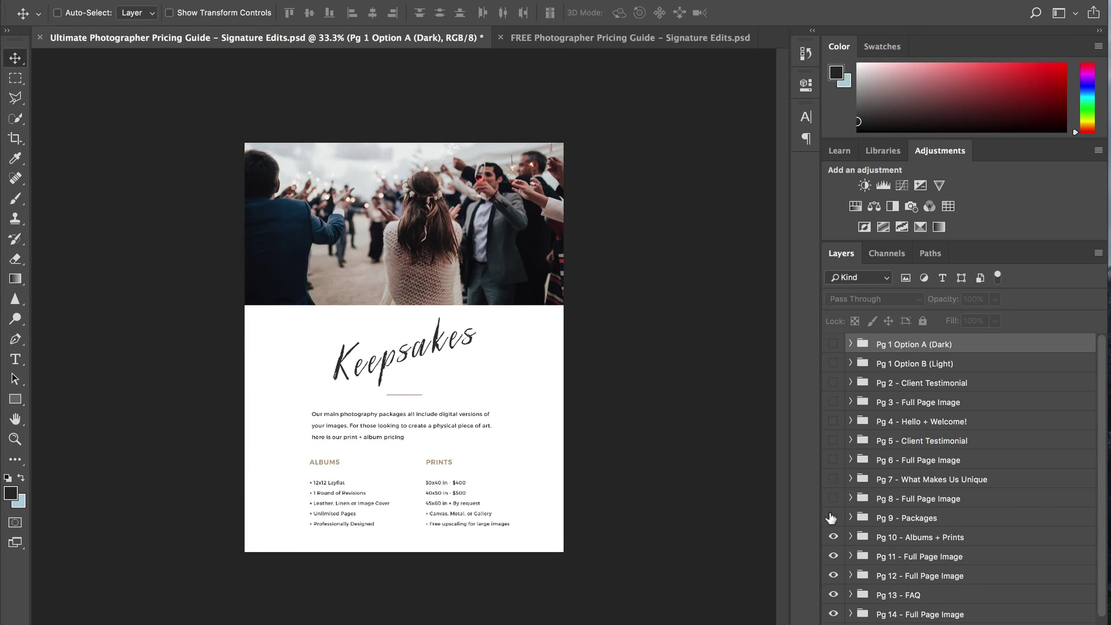
left_click(833, 537)
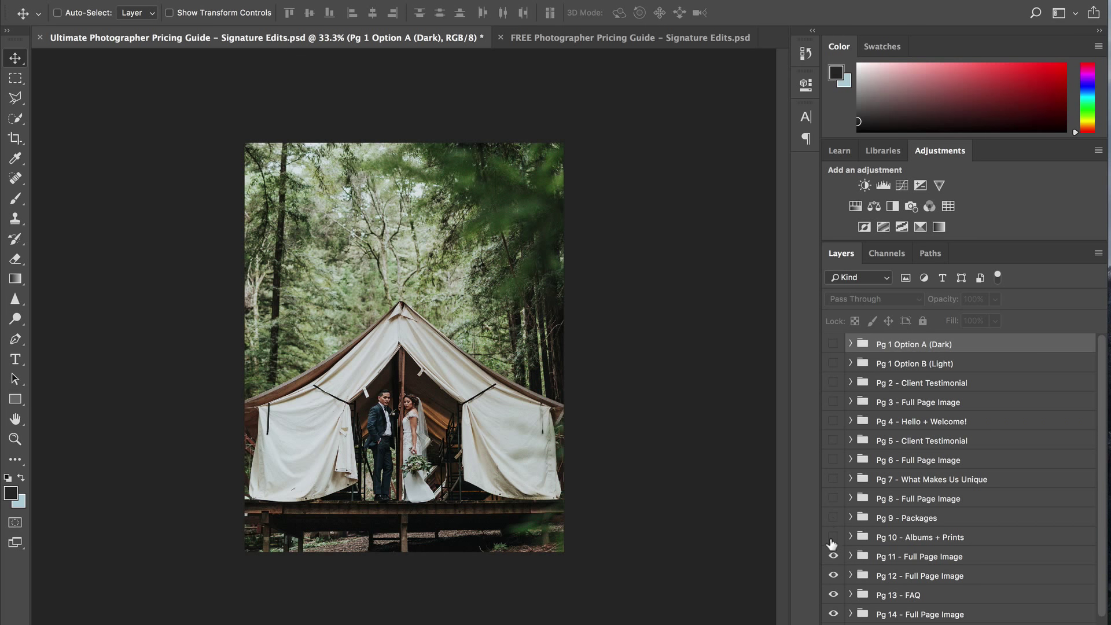
left_click(832, 556)
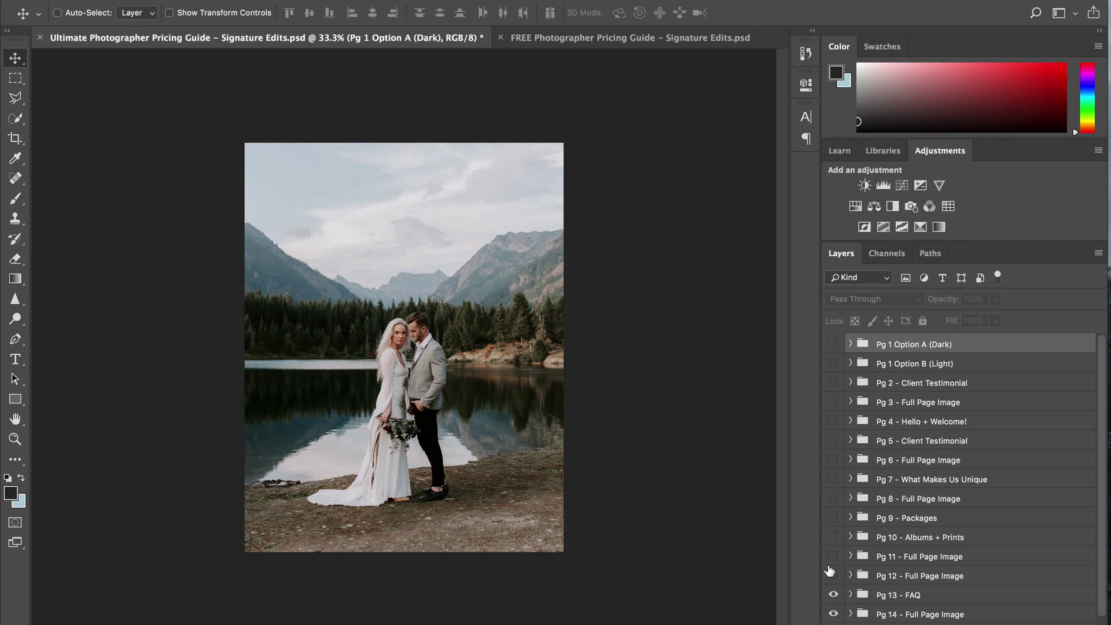
left_click(833, 574)
scroll(837, 587, "down", 1)
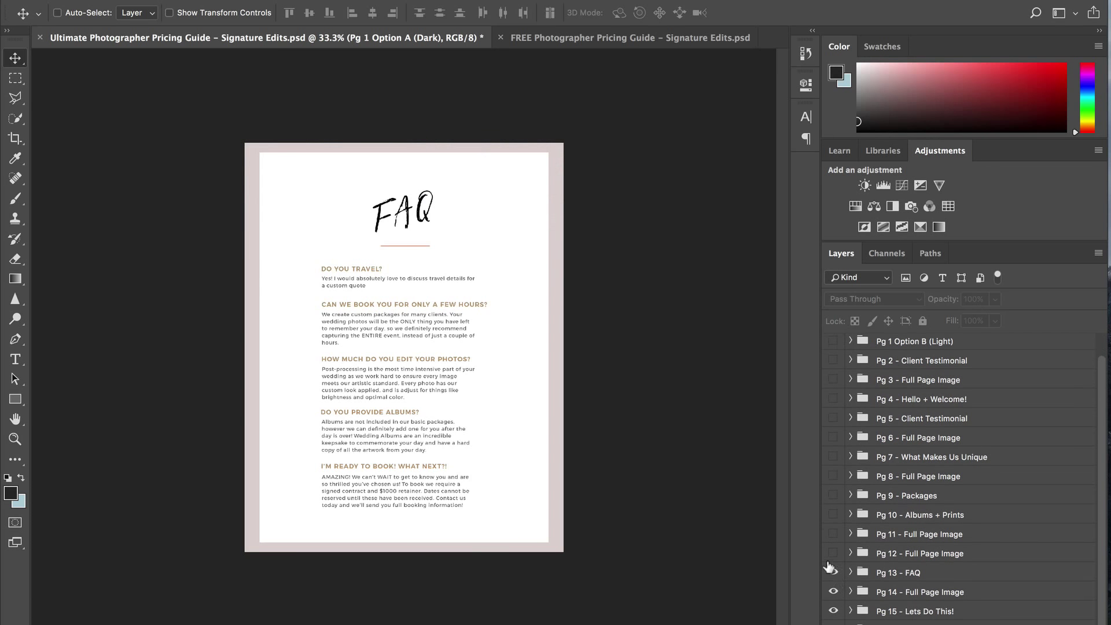
left_click(833, 574)
left_click(833, 591)
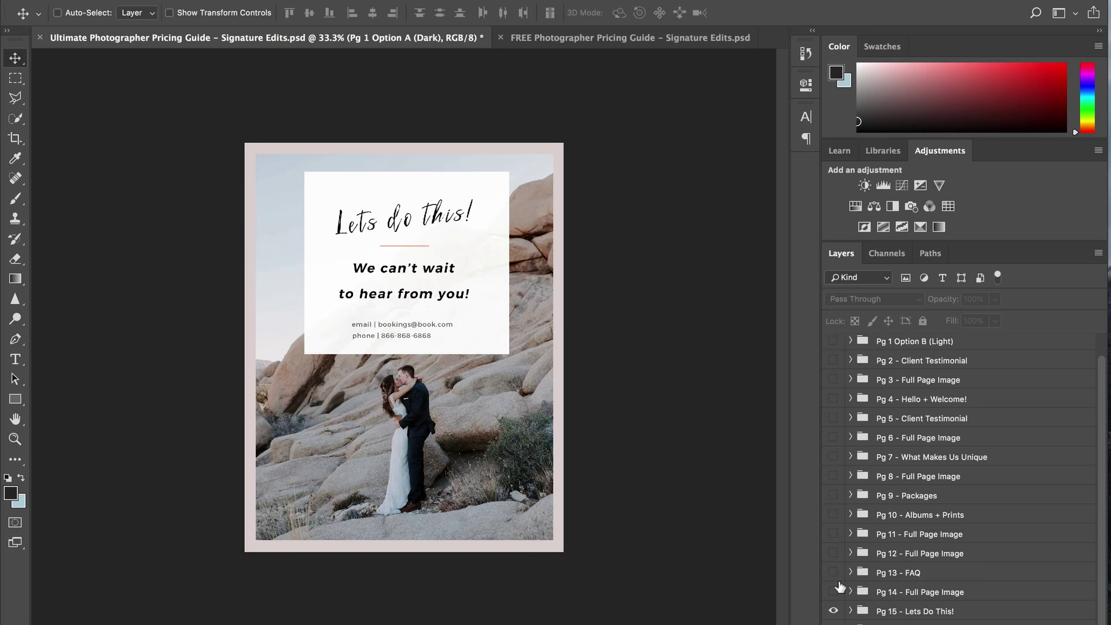
left_click(833, 611)
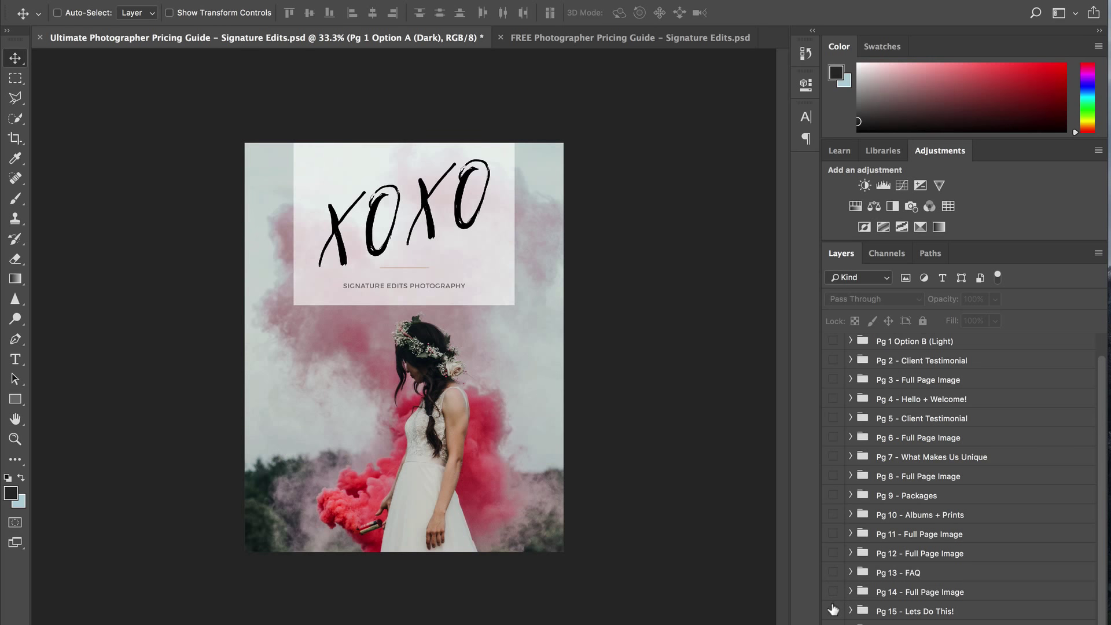
left_click_drag(832, 611, 834, 330)
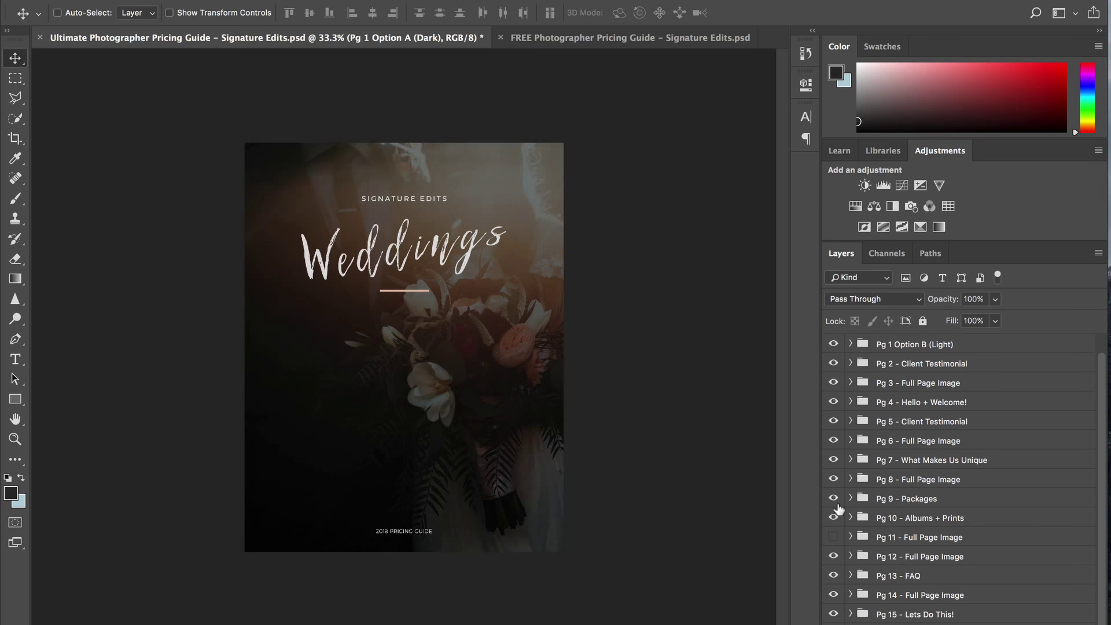
scroll(971, 501, "up", 1)
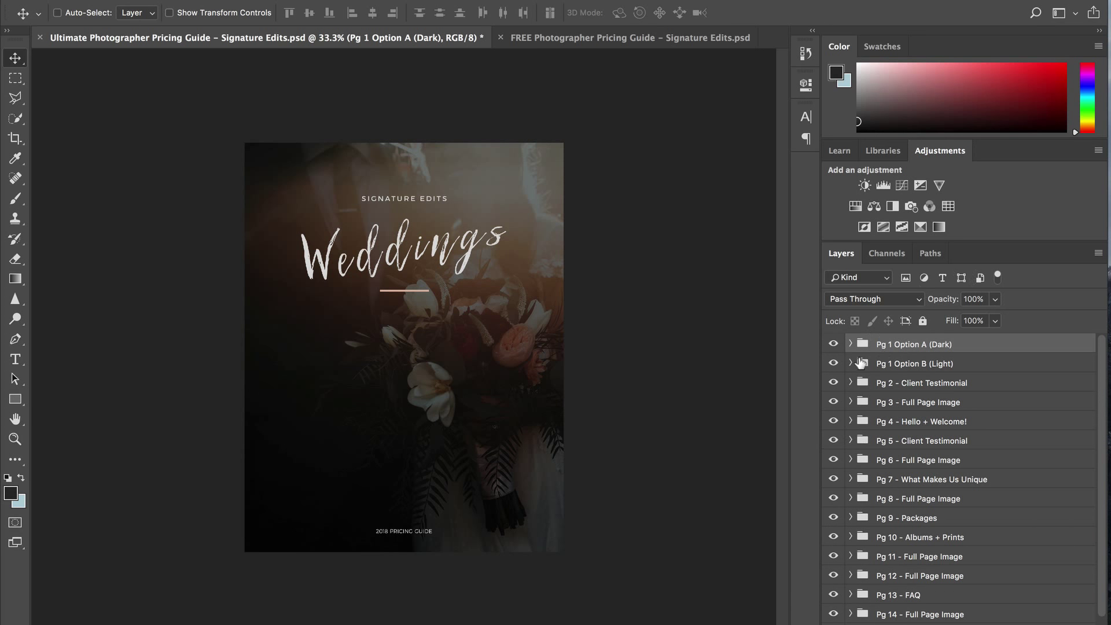
Step: Compare the two covers and delete the Pg 1 Option B (Light) group
left_click(833, 344)
left_click(834, 343)
left_click(923, 363)
key("Delete")
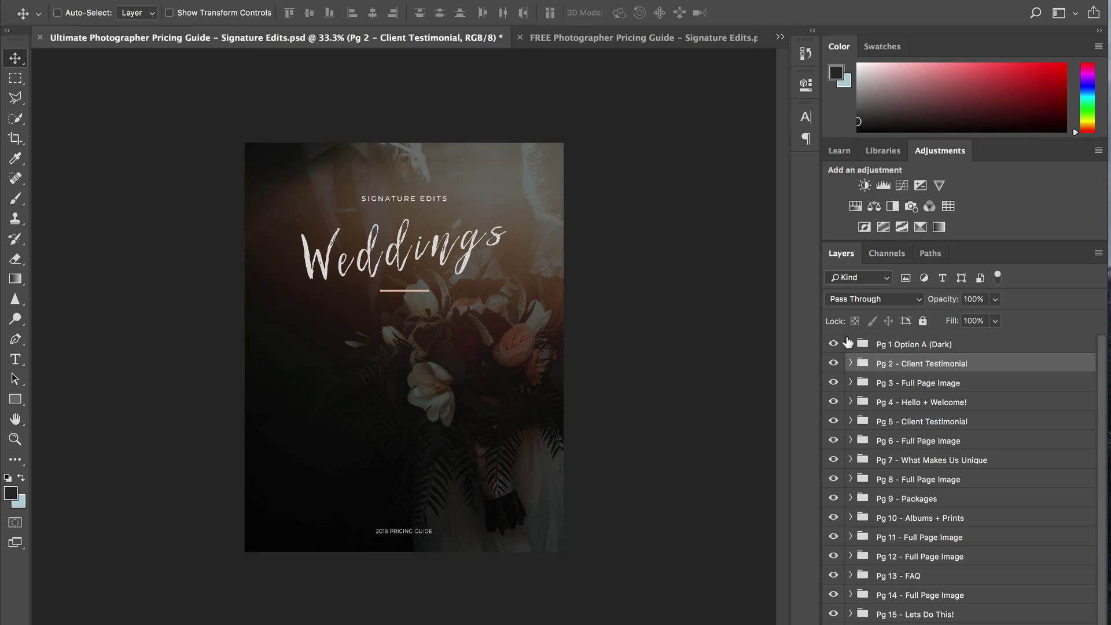
Step: Save the document as 'Ryans Guide.psd'
key("super+shift+s")
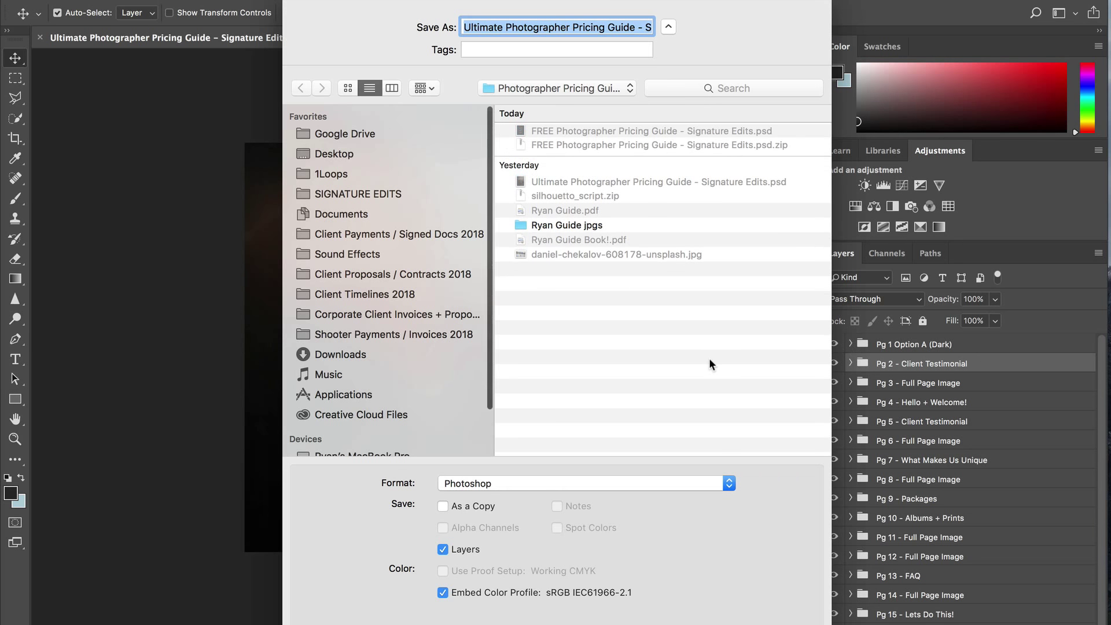
type("Ryans Guide.psd")
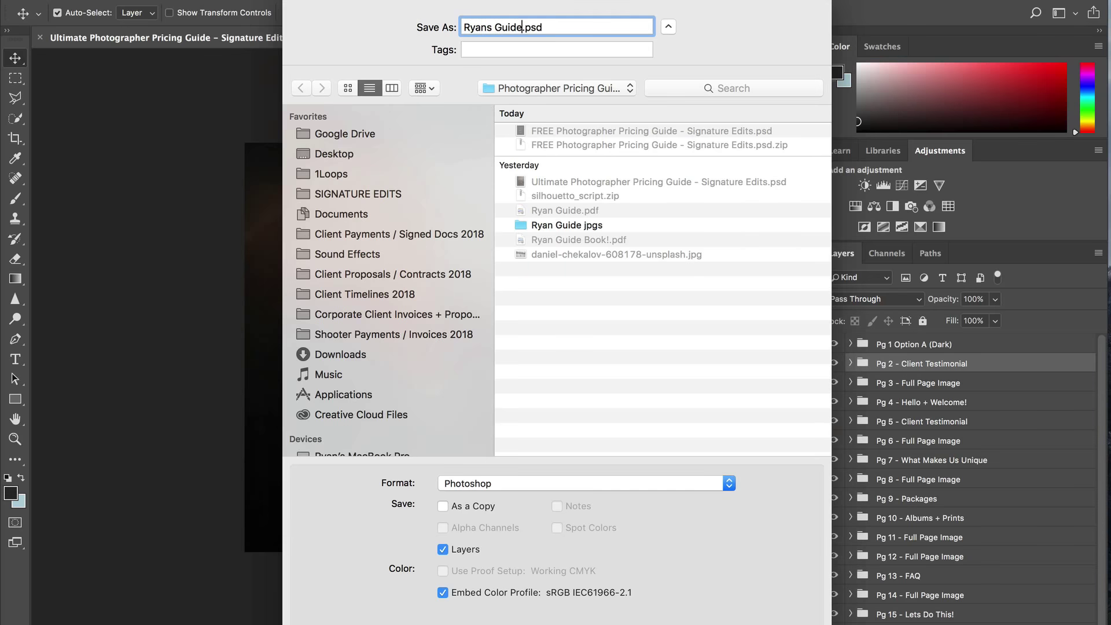
key("Return")
left_click(850, 345)
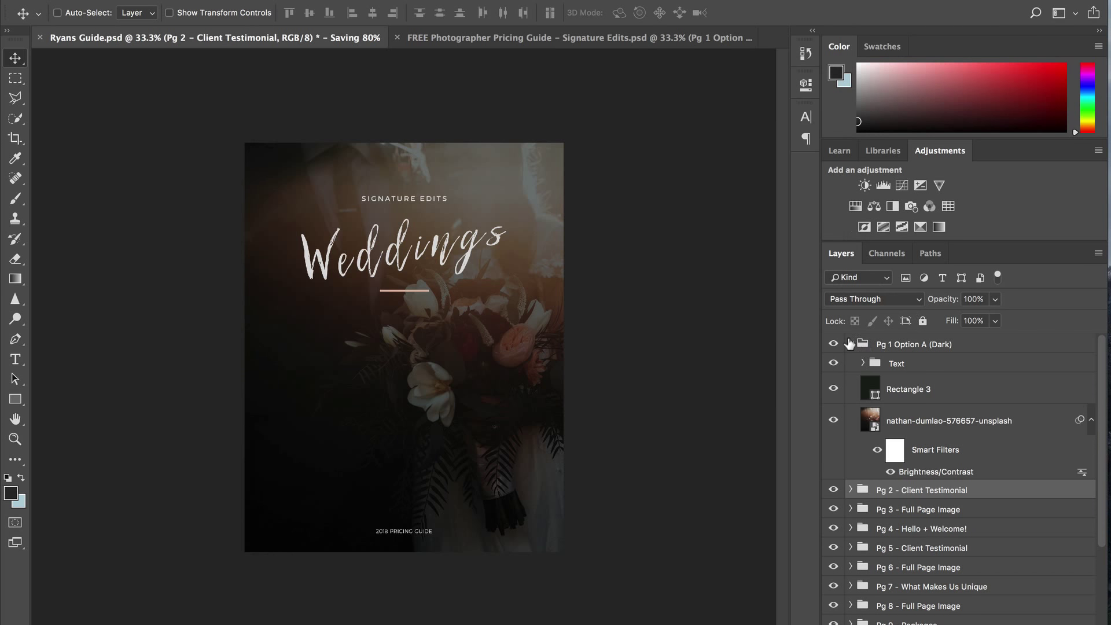
Step: Retype the cover's SIGNATURE EDITS heading as 'RYANS PHOTOGRAPHY'
left_click(864, 363)
left_click(933, 389)
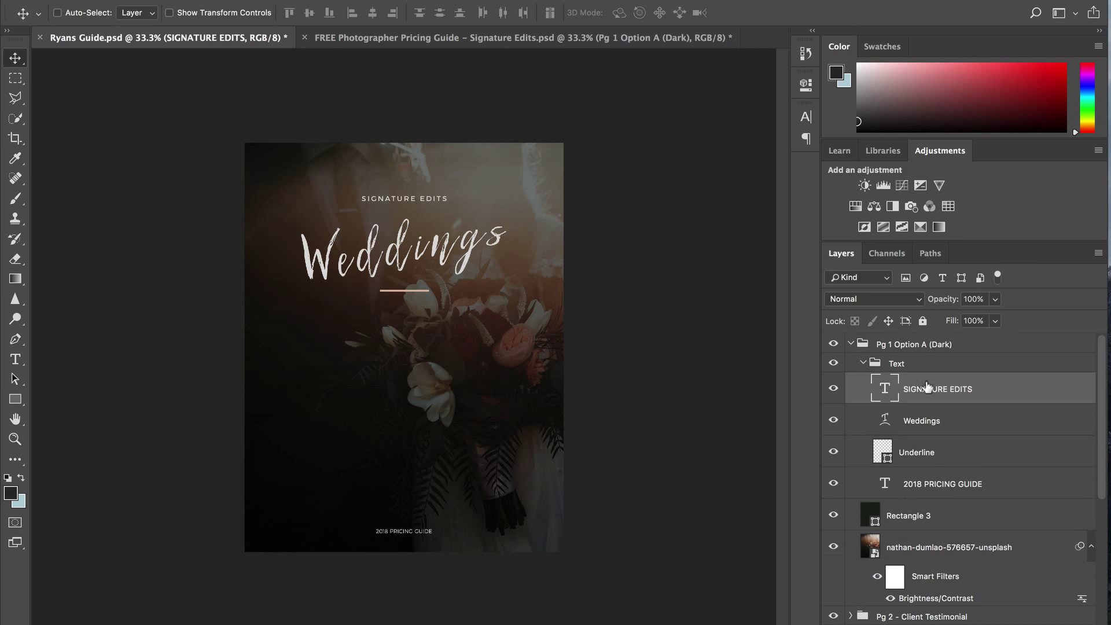
double_click(885, 388)
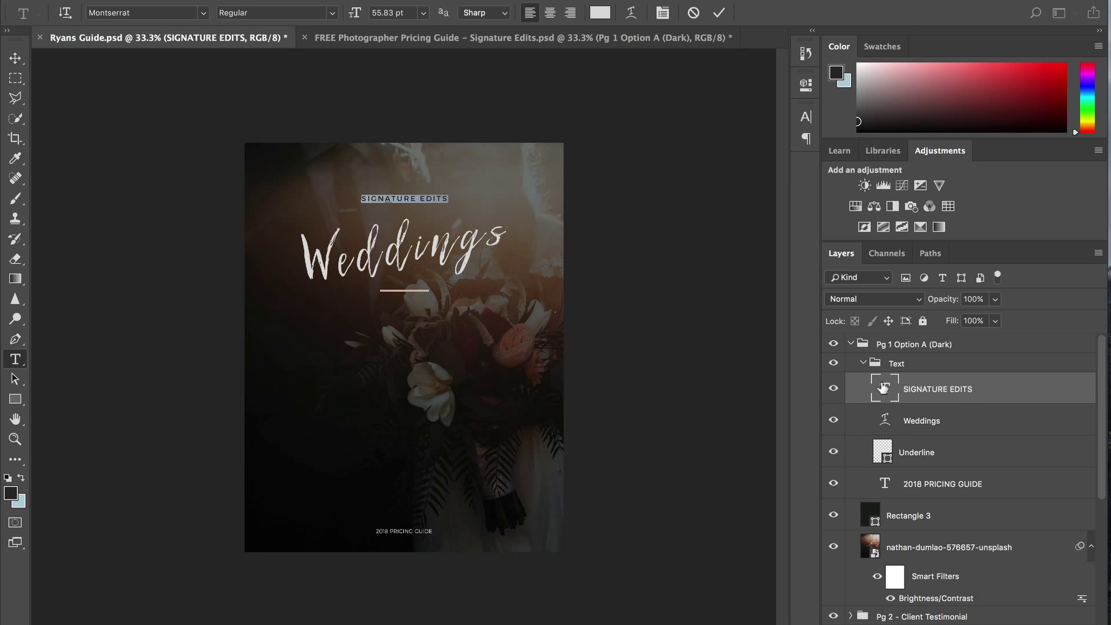
key("BackSpace")
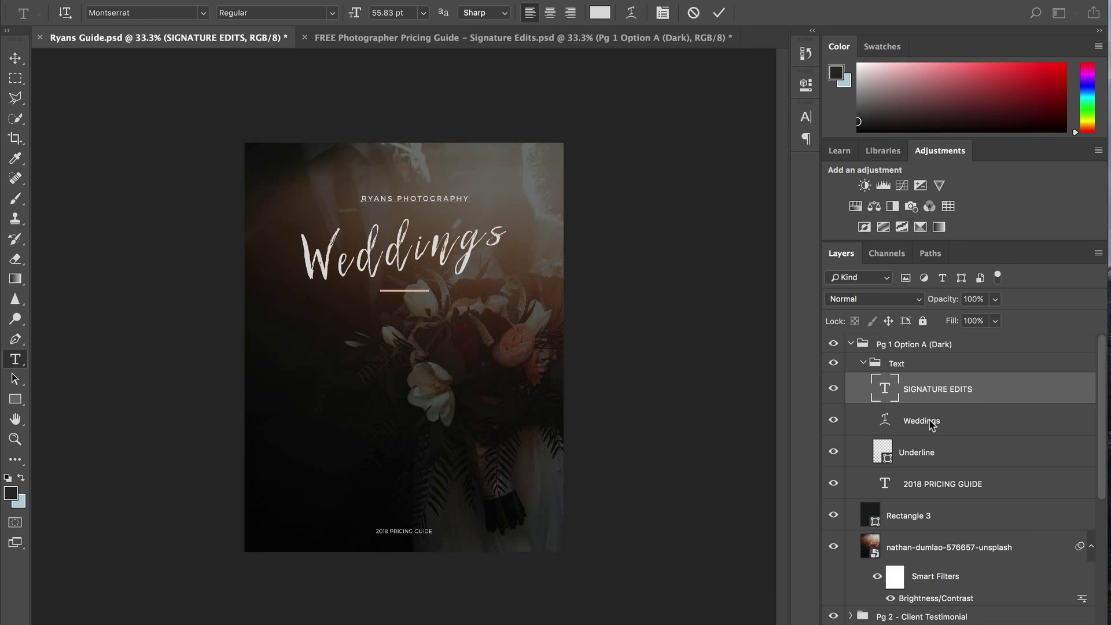
key("ctrl+Return")
key("v")
Step: Replace the Weddings title with 'Travel Guide' and shift it left to centre it
left_click(908, 419)
double_click(885, 418)
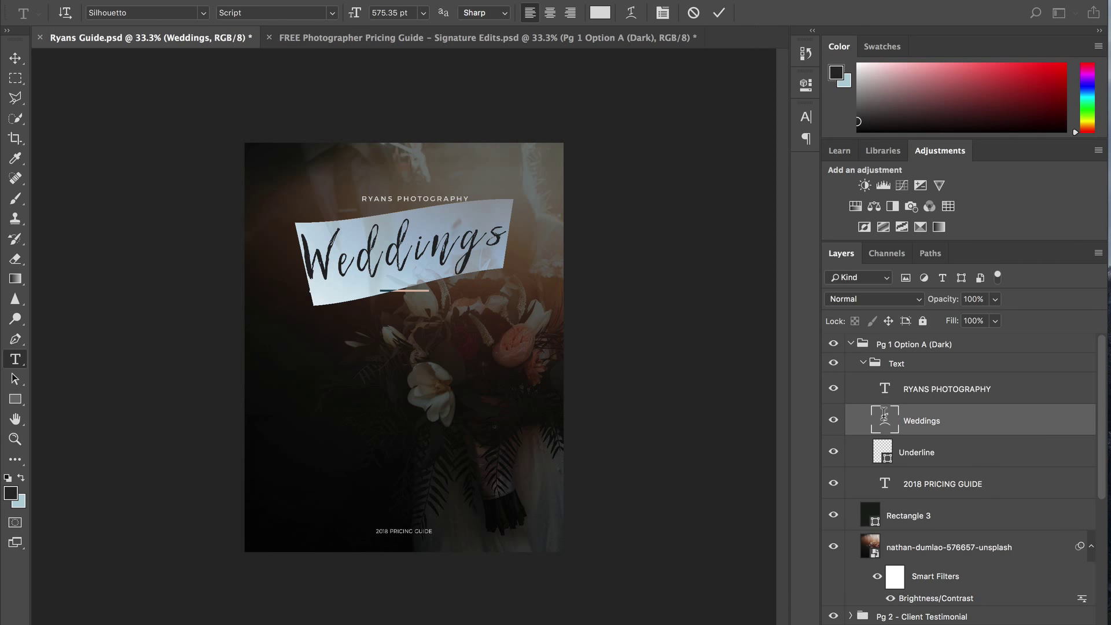
key("ctrl+Return")
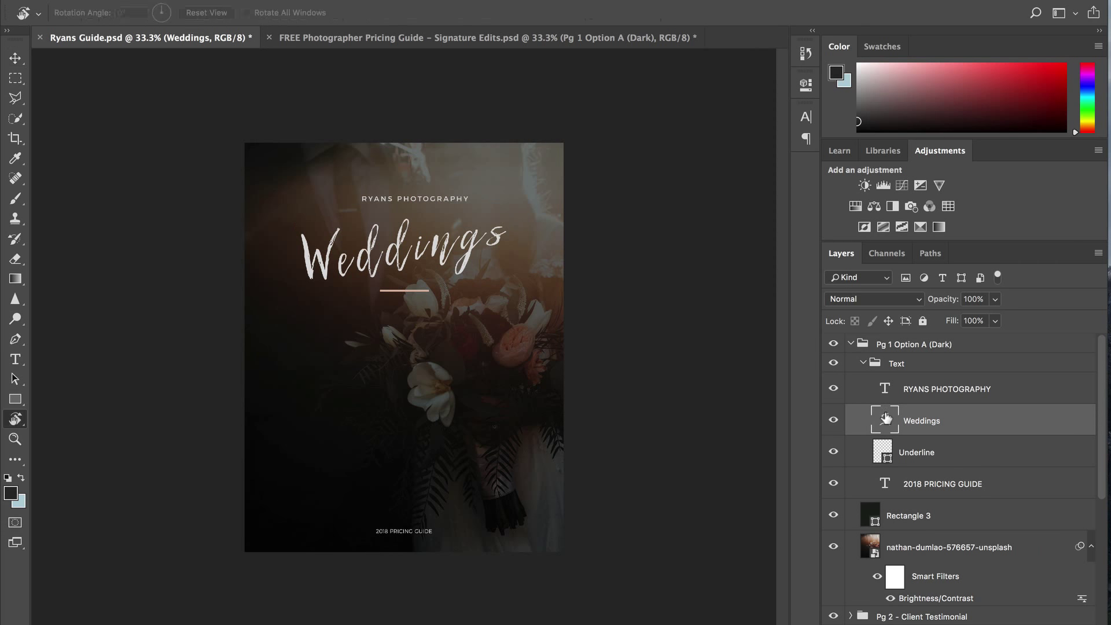
key("a")
double_click(885, 418)
type("TR")
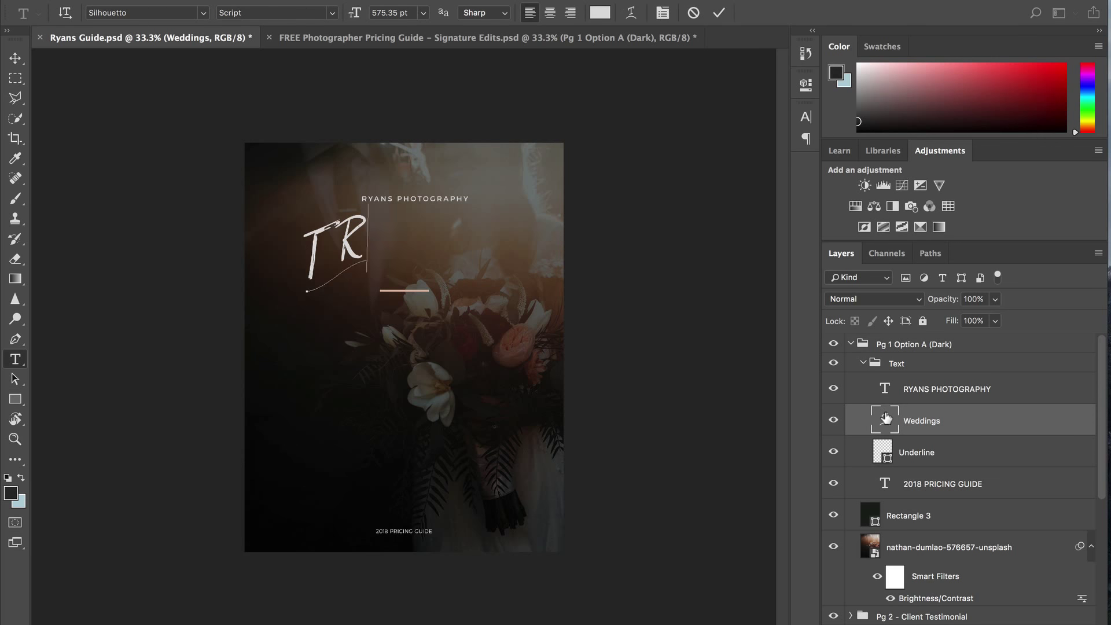
type("AVEL")
key("BackSpace")
key("BackSpace")
key("BackSpace")
key("BackSpace")
key("BackSpace")
key("BackSpace")
type("Travel")
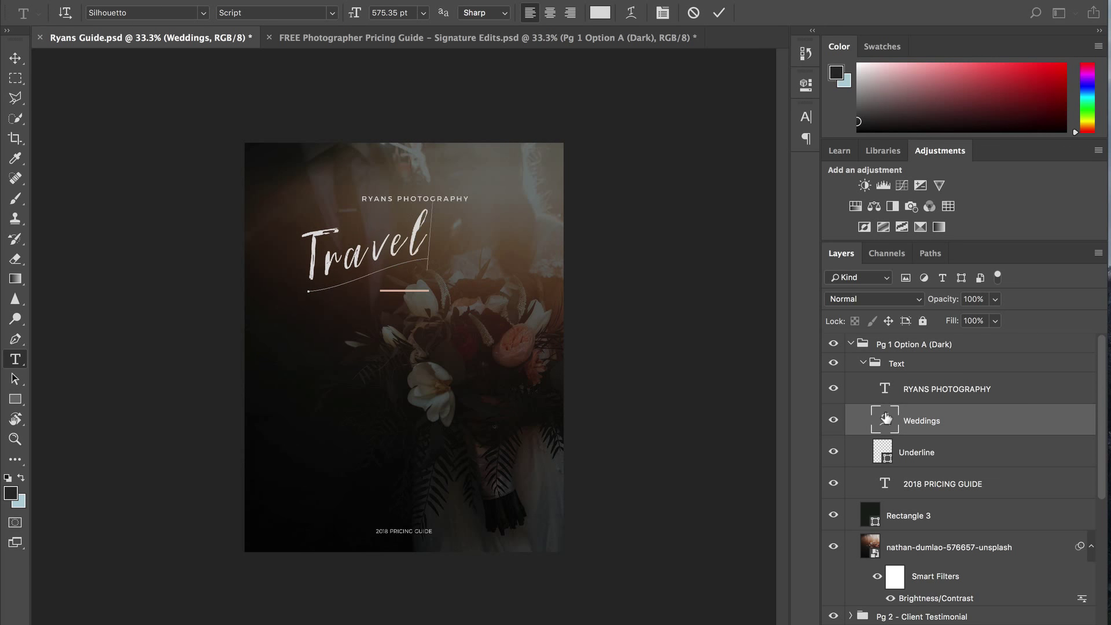
type(" Guide")
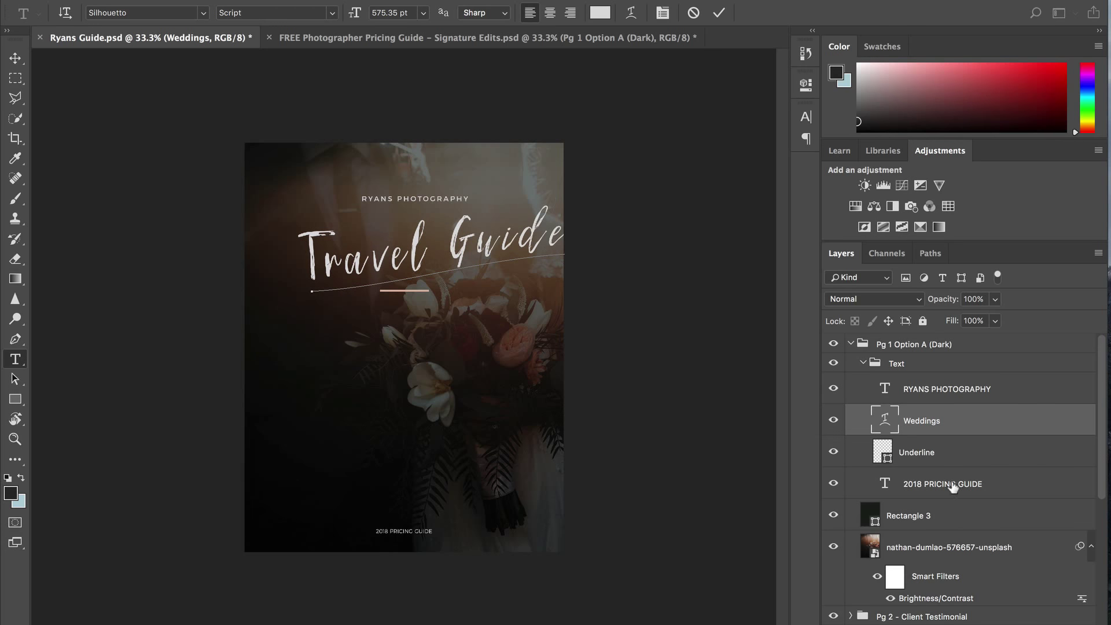
key("ctrl+Return")
key("v")
left_click_drag(518, 232, 500, 228)
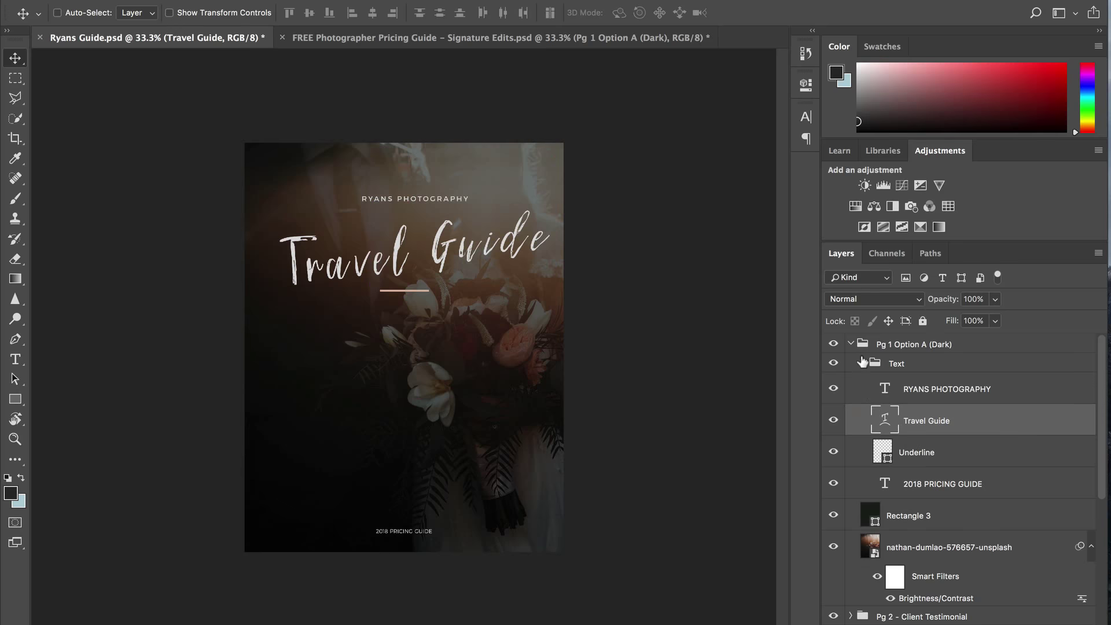
left_click(863, 363)
Step: Reveal the testimonial page and retype its CLIENT TESTIMONIAL heading as 'WORDS OF LOVE!'
left_click(850, 344)
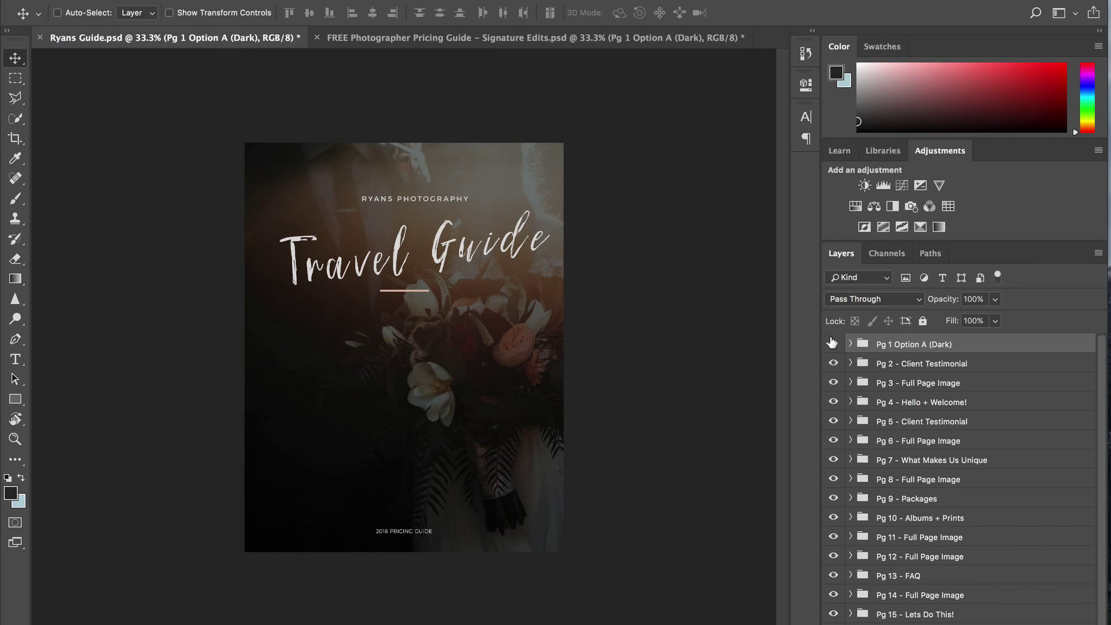
left_click(833, 344)
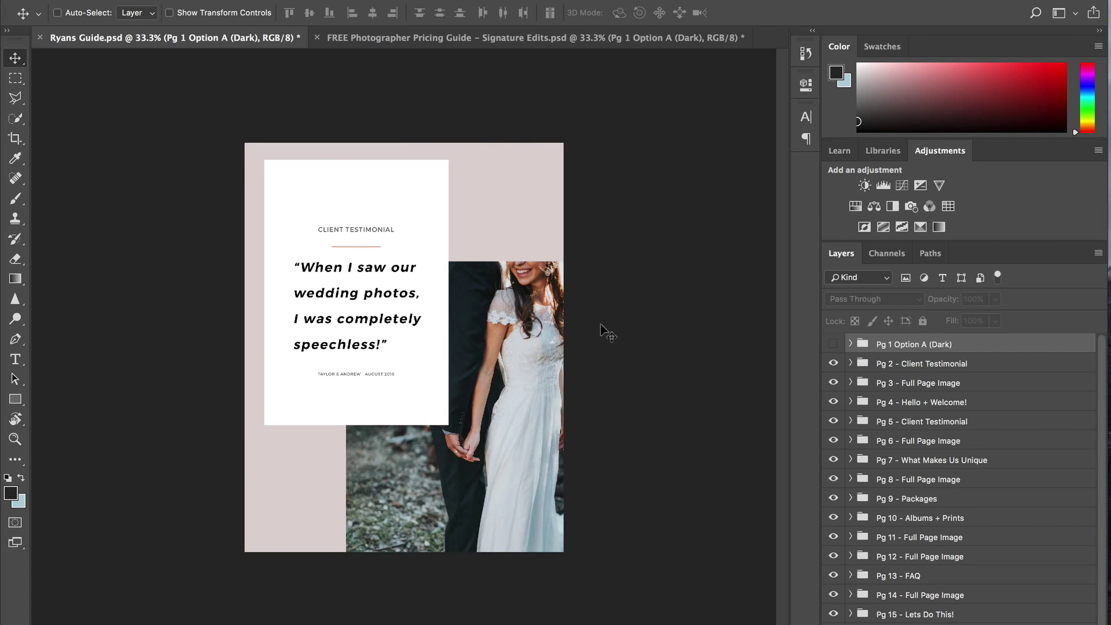
left_click(914, 363)
left_click(850, 363)
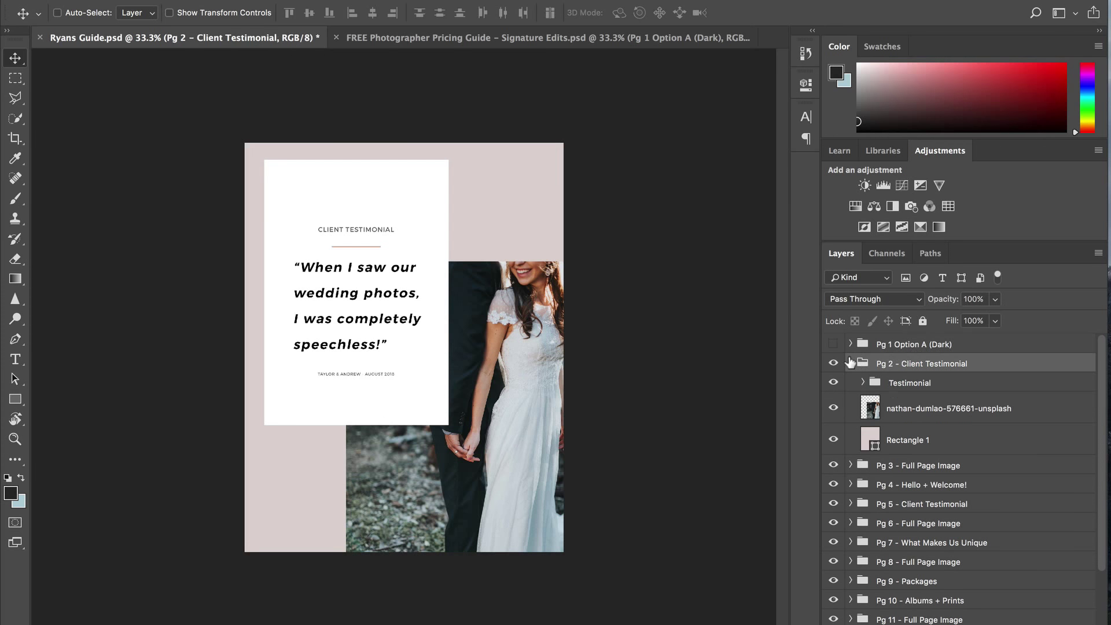
left_click(892, 386)
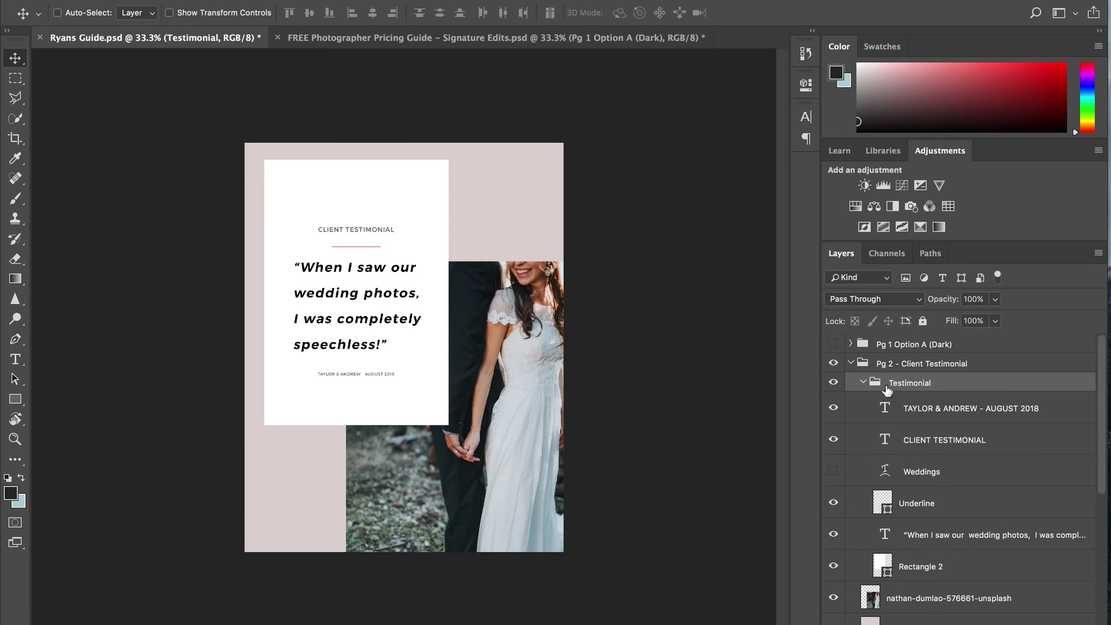
left_click(915, 405)
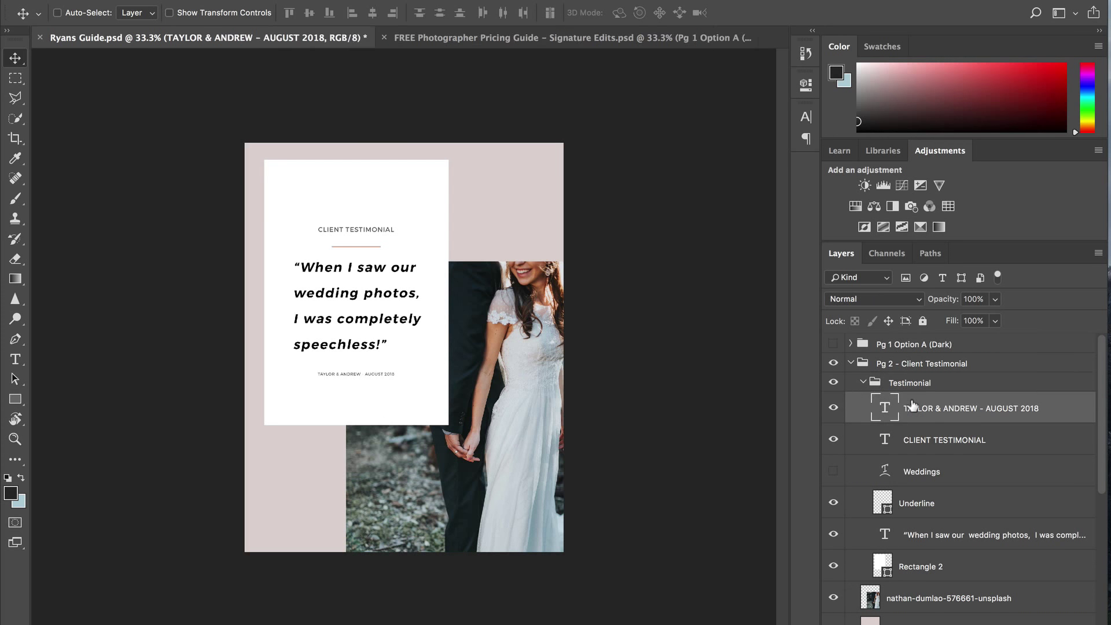
left_click(919, 438)
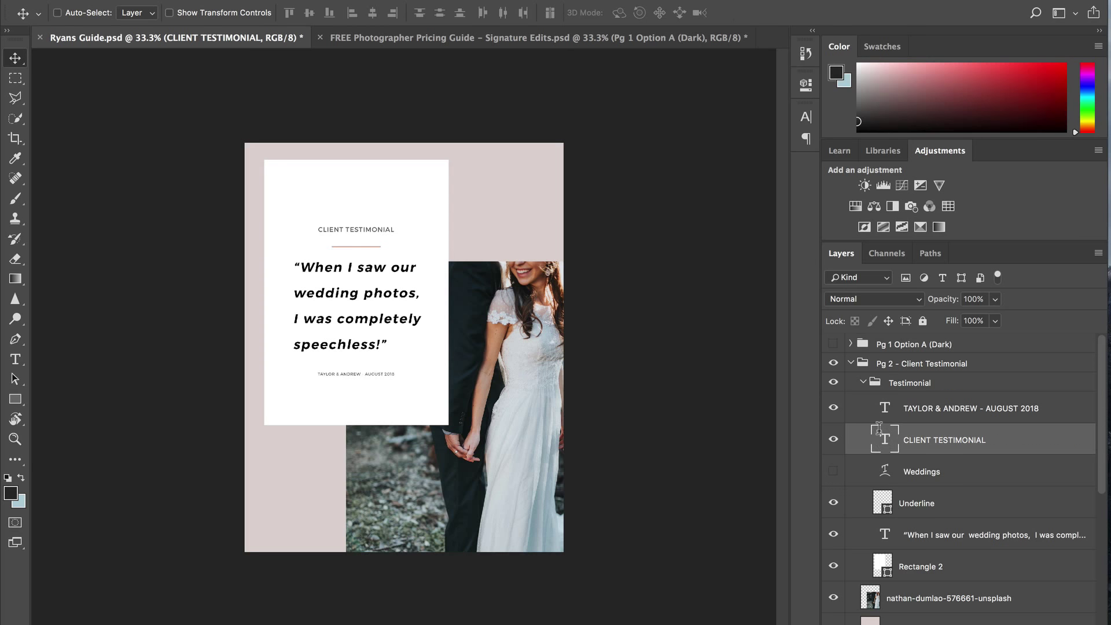
double_click(884, 433)
type("WORDS OF LOVE")
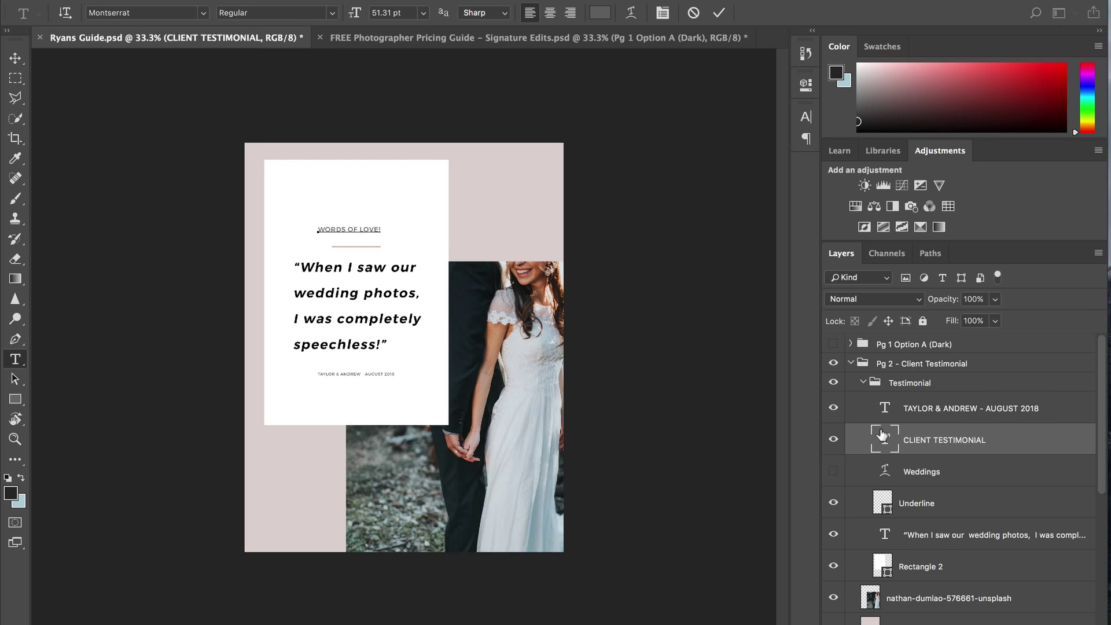
type("!")
key("ctrl+Return")
key("v")
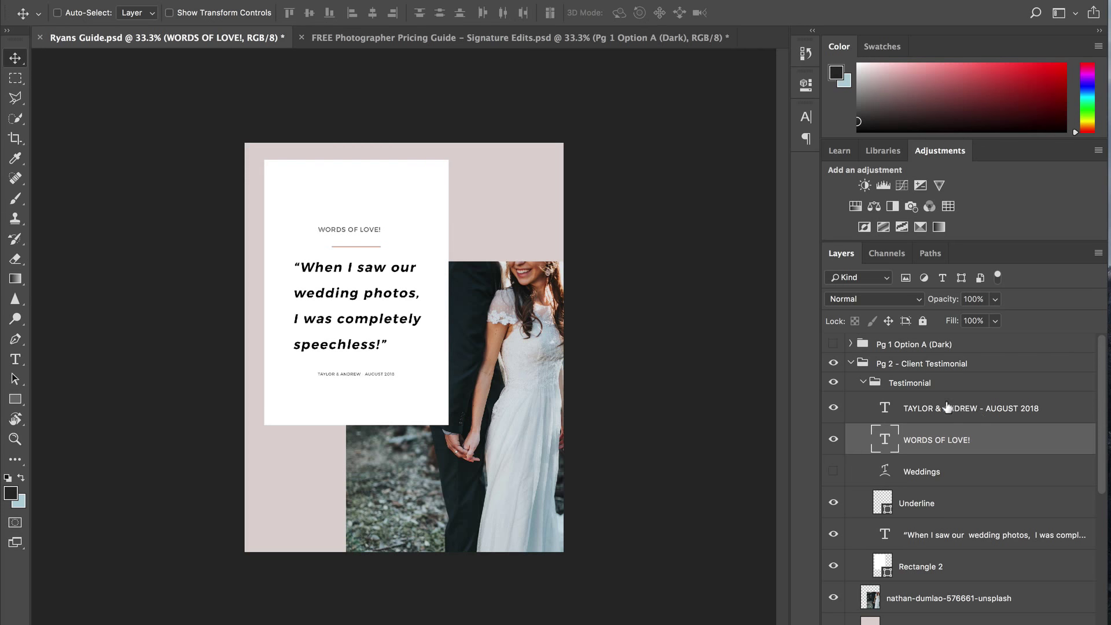
left_click(949, 408)
Step: Replace the quote with 'It always seems impossible - until its done'
left_click(901, 470)
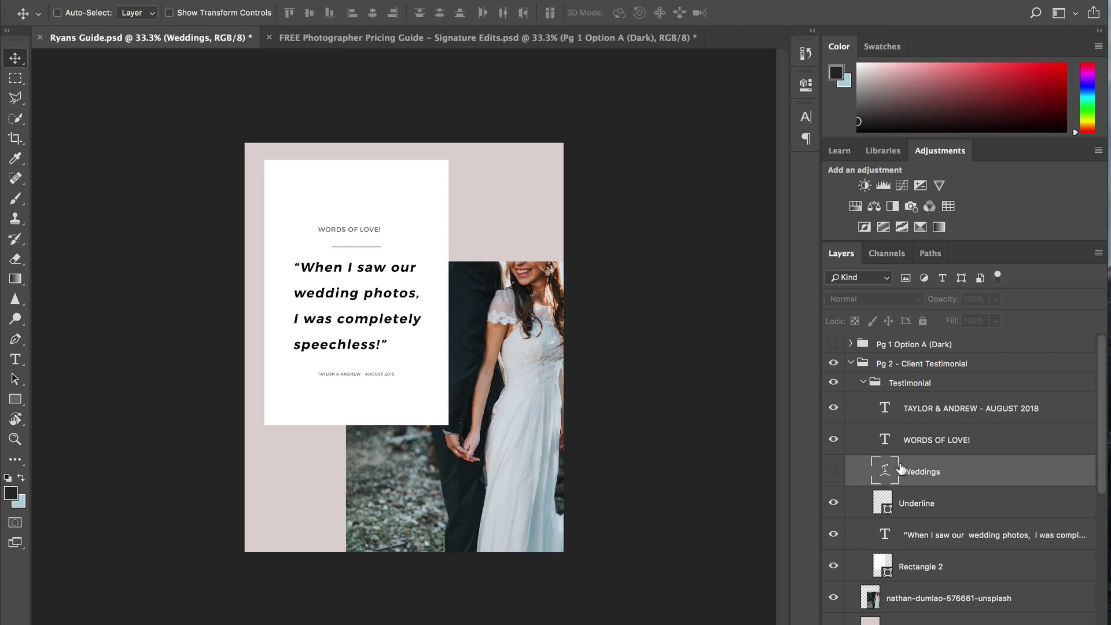
left_click(900, 535)
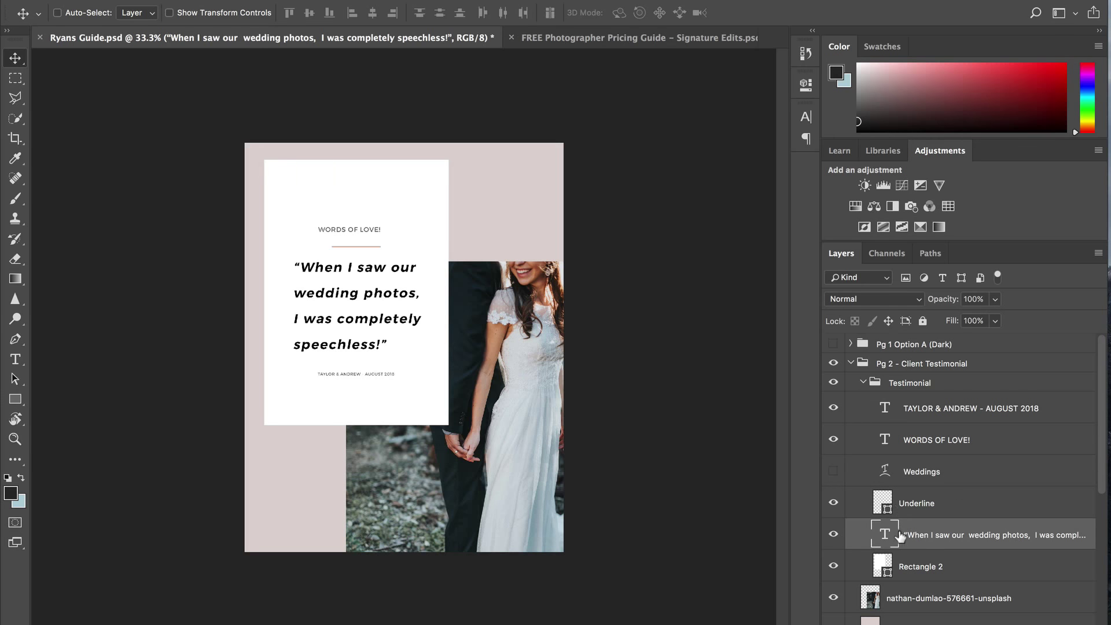
double_click(881, 502)
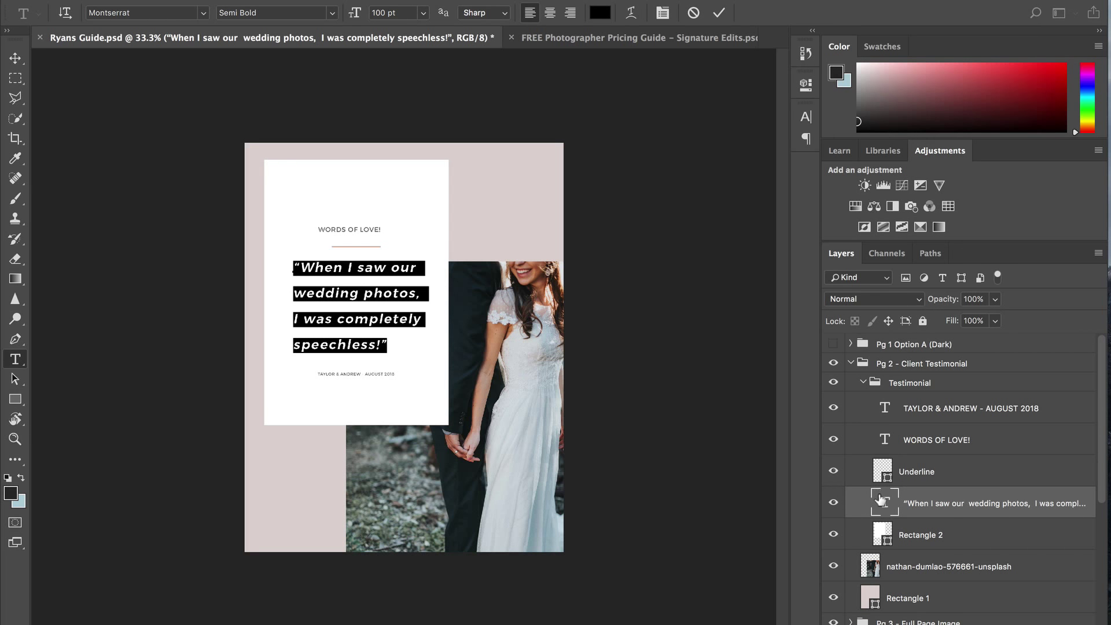
type("\"")
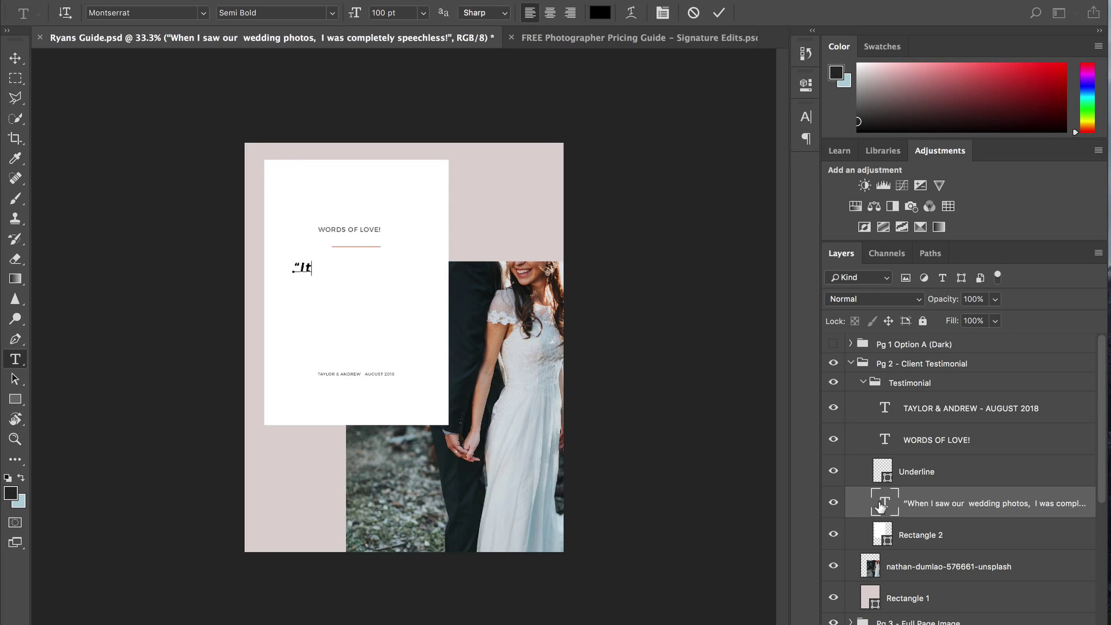
type(" always seems ")
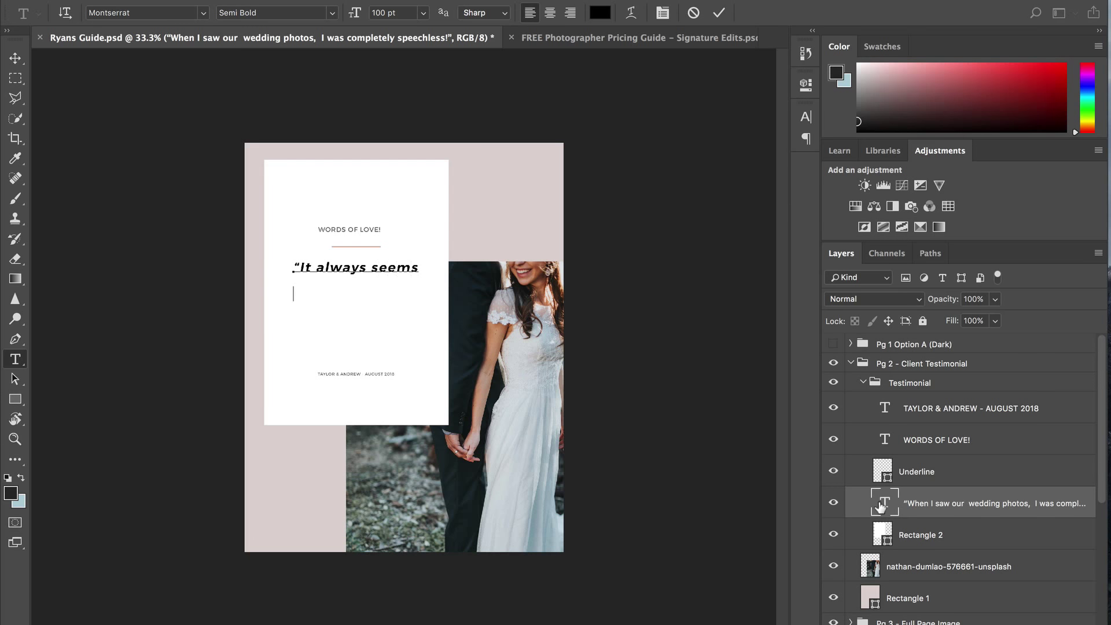
type("impossible -")
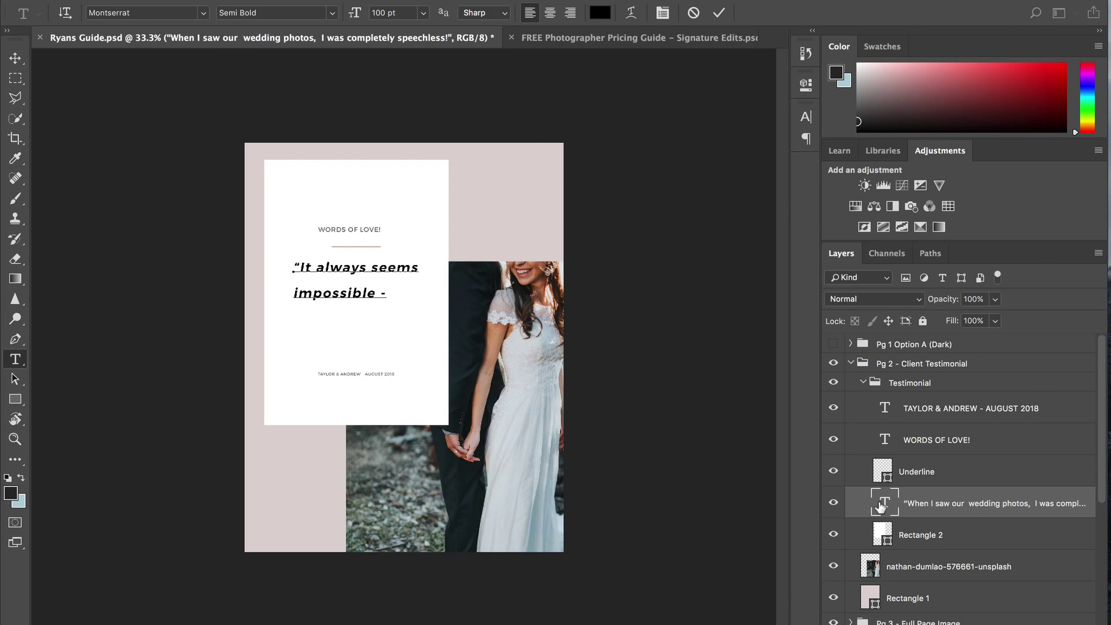
type("ntil its ")
type("done”")
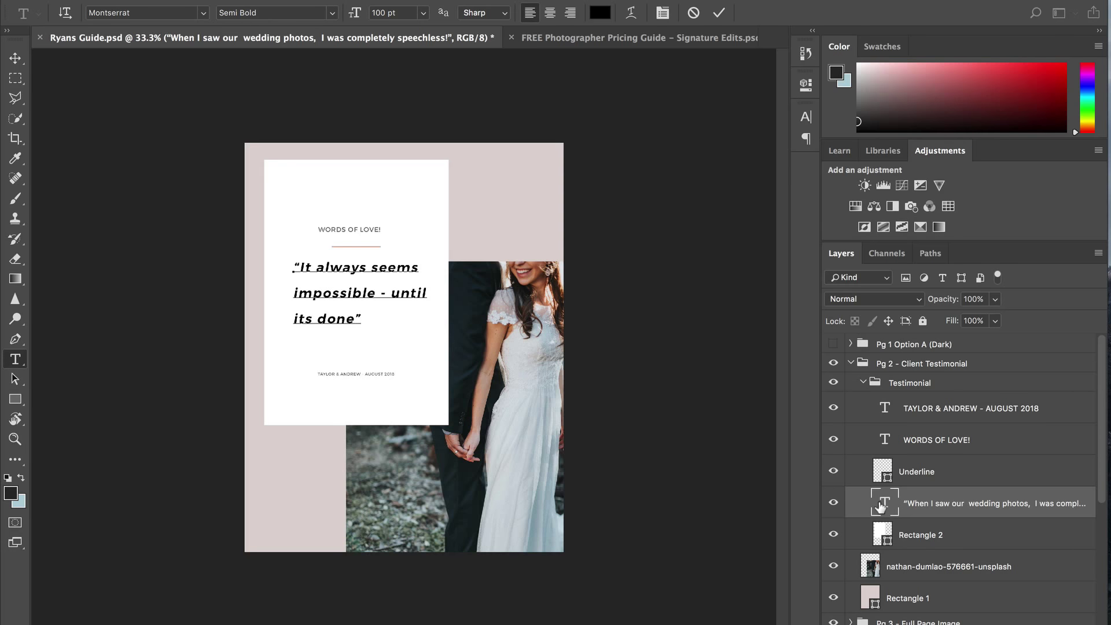
Step: Change the TAYLOR & ANDREW byline to 'Nelson Mandela'
double_click(876, 404)
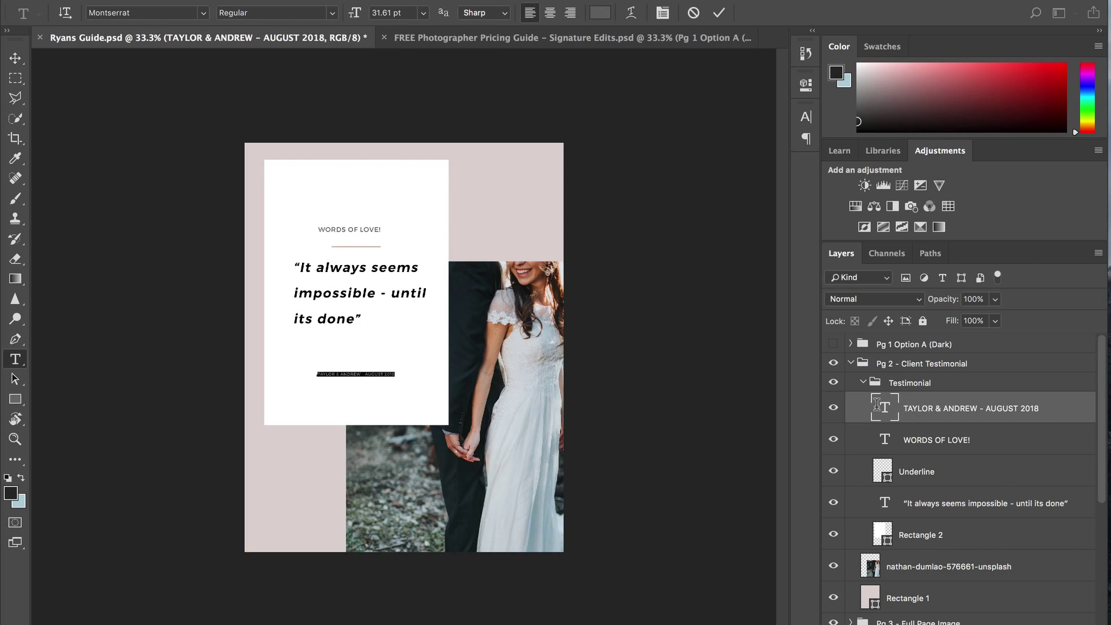
key("BackSpace")
left_click(851, 363)
key("v")
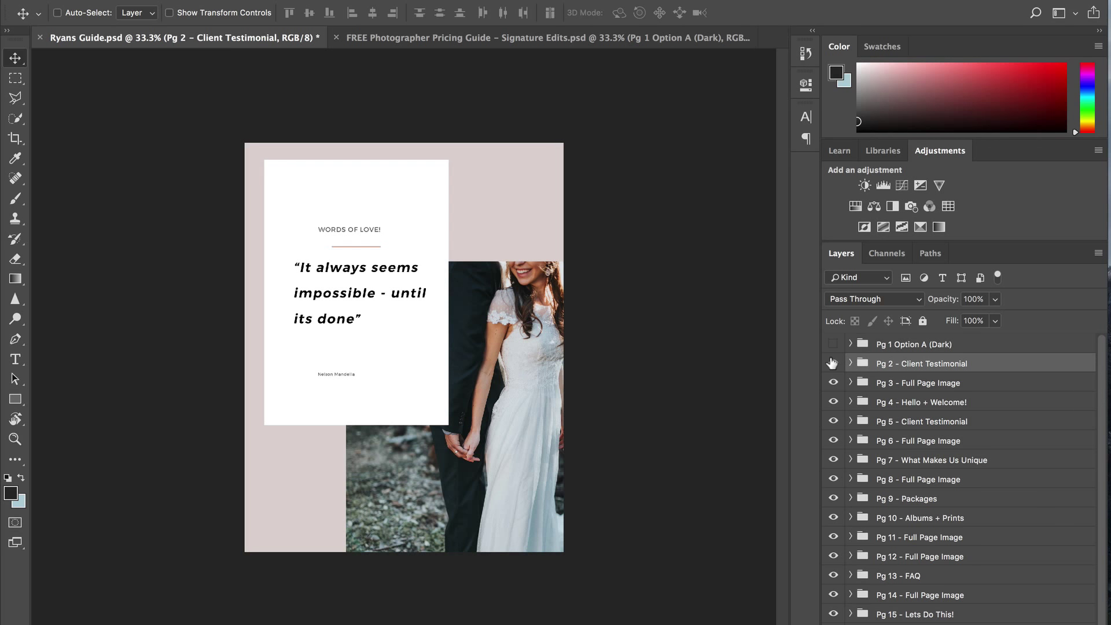
Step: Preview by hiding Pg 2 and Pg 3, then turn Pg 1–3 back on
left_click(832, 363)
left_click(834, 383)
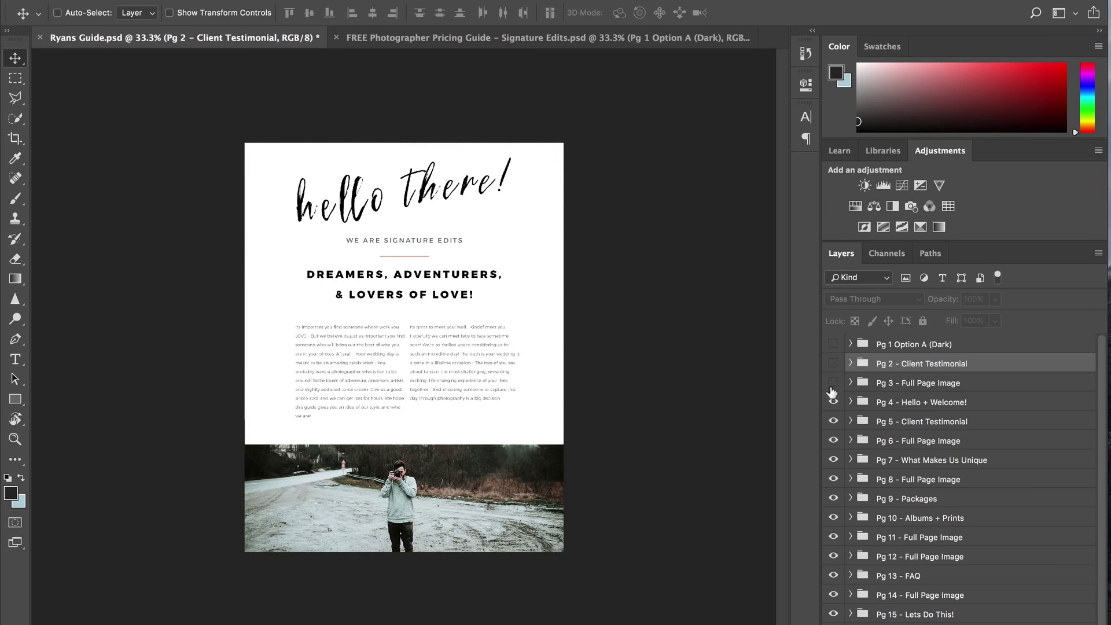
left_click(886, 382)
left_click(833, 384)
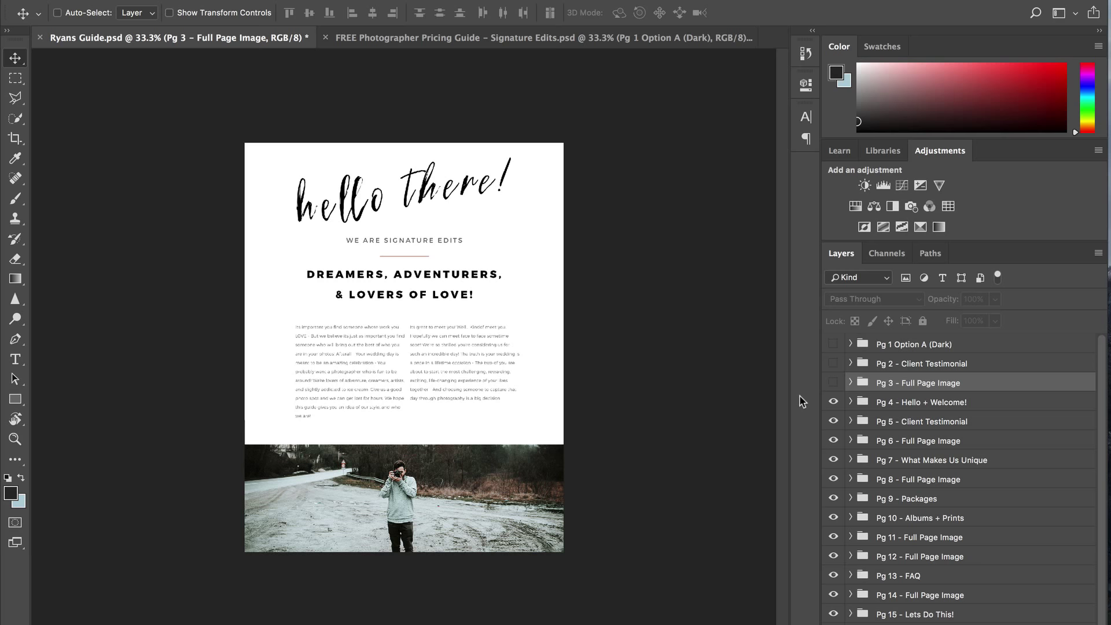
left_click_drag(833, 345, 832, 383)
left_click(832, 383)
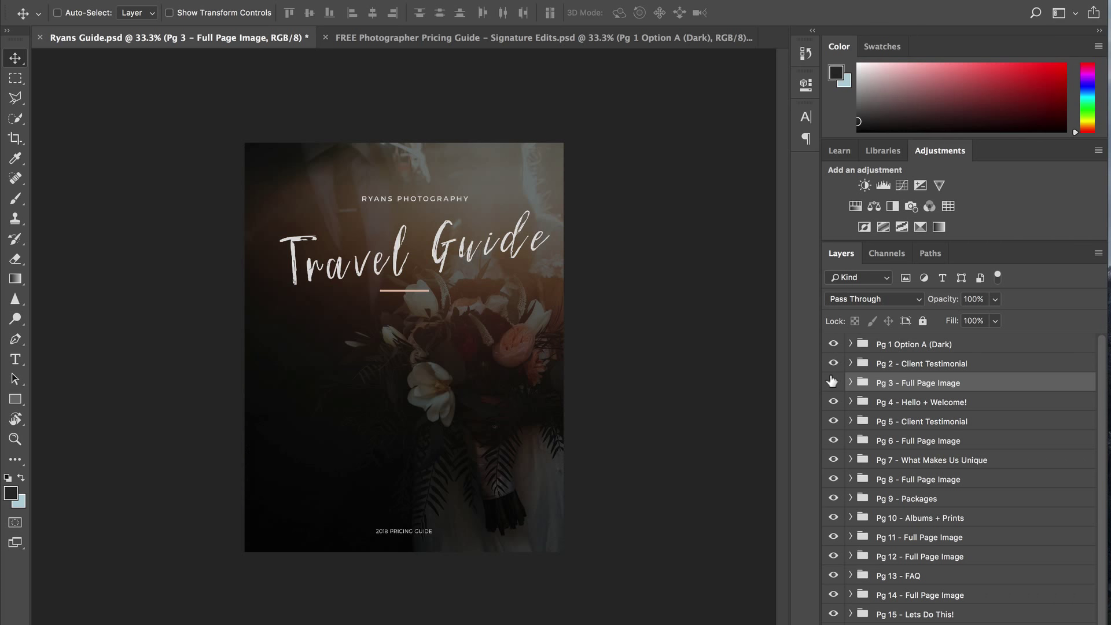
left_click(440, 47)
left_click(260, 37)
Step: In the FREE Photographer Pricing Guide, hide page groups Pg 1 through Pg 9
left_click(400, 45)
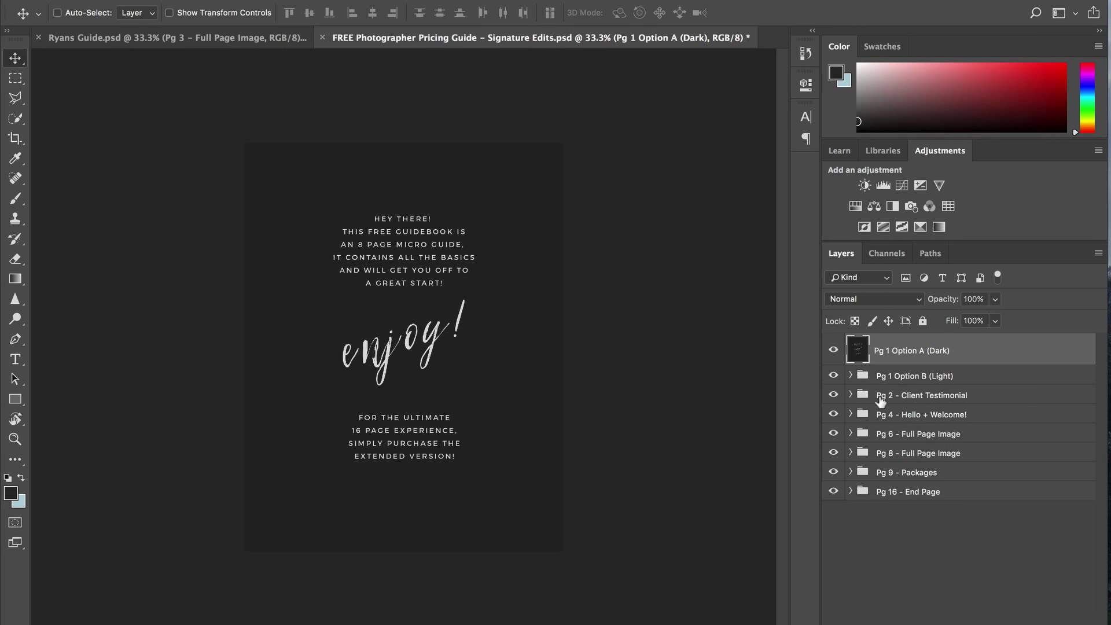
left_click(834, 349)
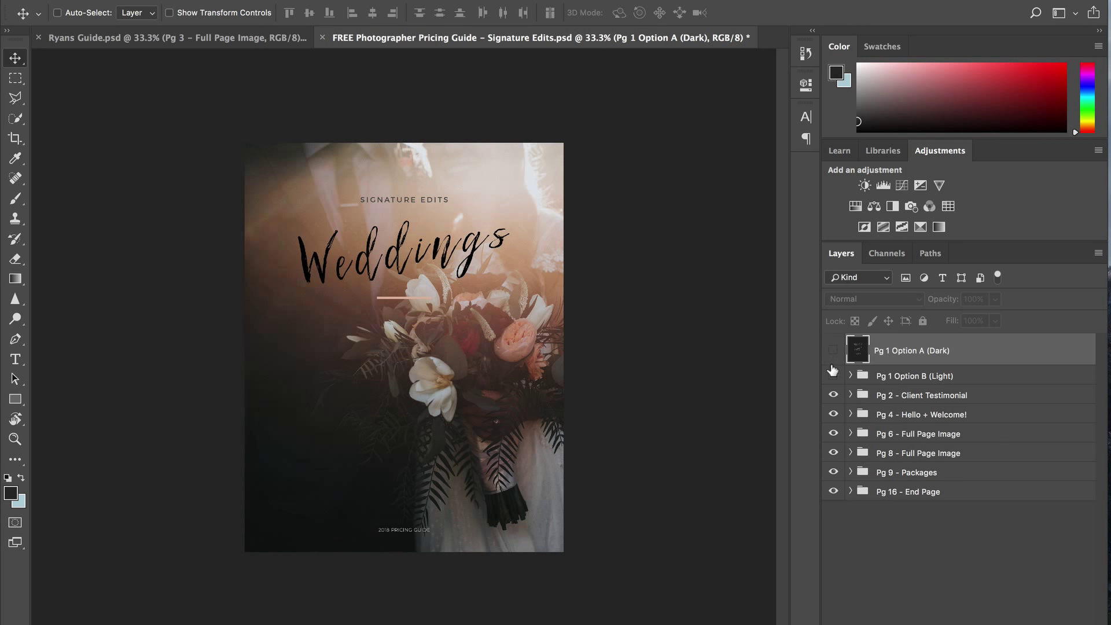
left_click(834, 375)
left_click(834, 396)
left_click(834, 415)
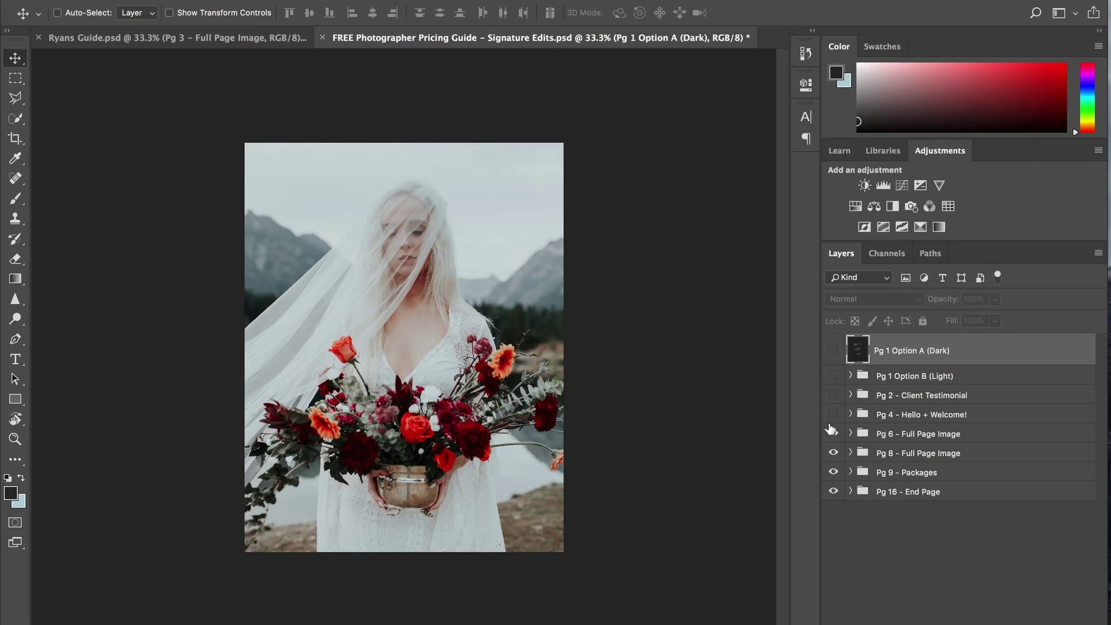
left_click(834, 434)
left_click(834, 453)
left_click(833, 471)
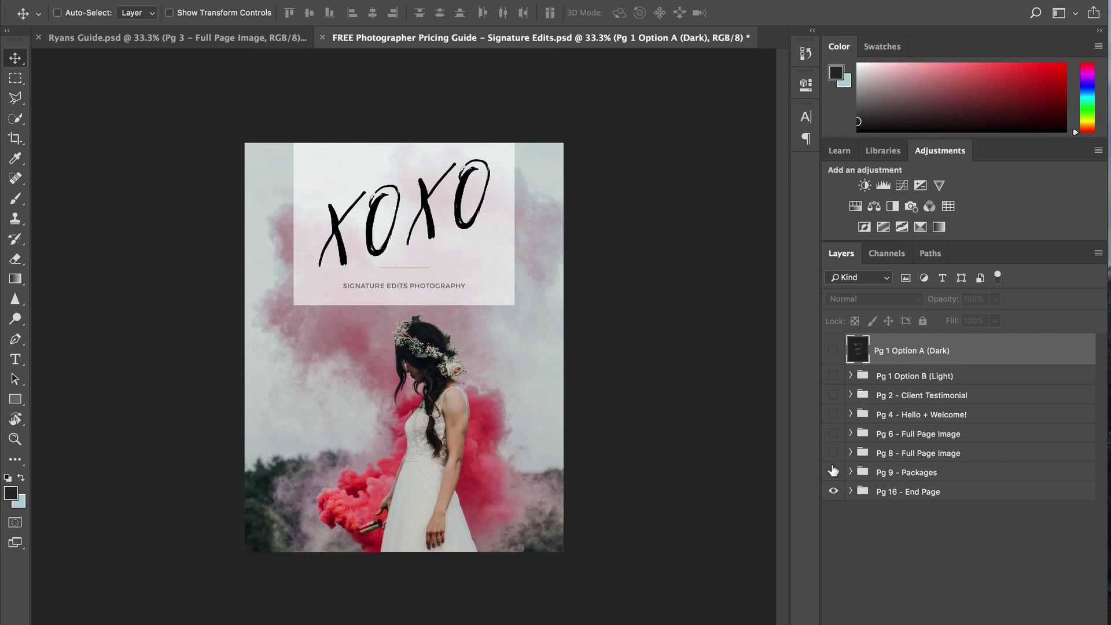